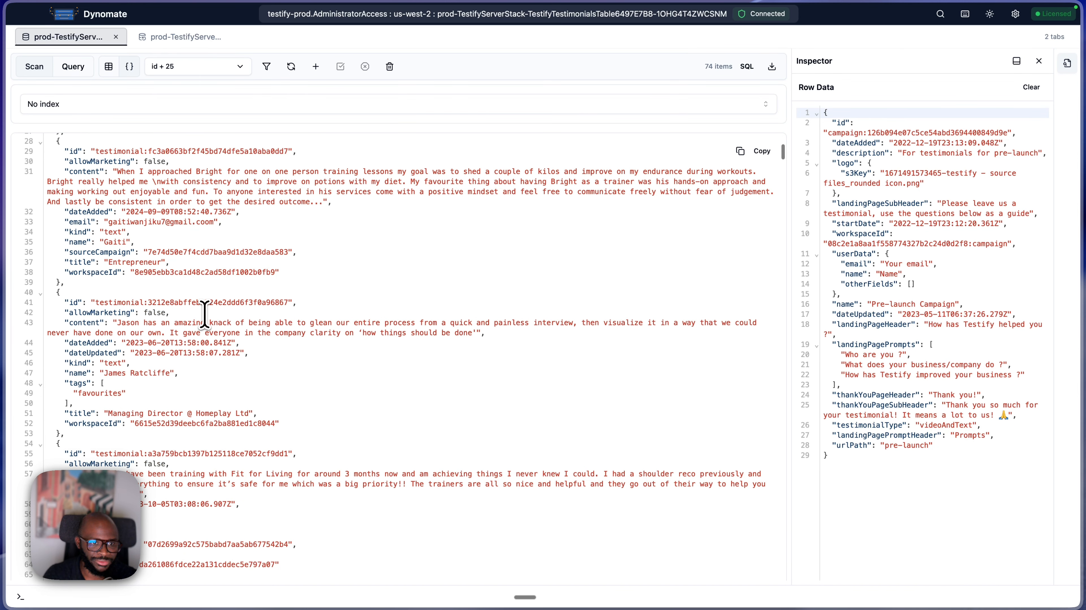
- Search the JSON results for "default" and close the search
{"action": "scroll", "coordinate": [214, 274], "scroll_direction": "up", "scroll_amount": 10}
{"action": "left_click", "coordinate": [226, 261]}
{"action": "key", "text": "super+f"}
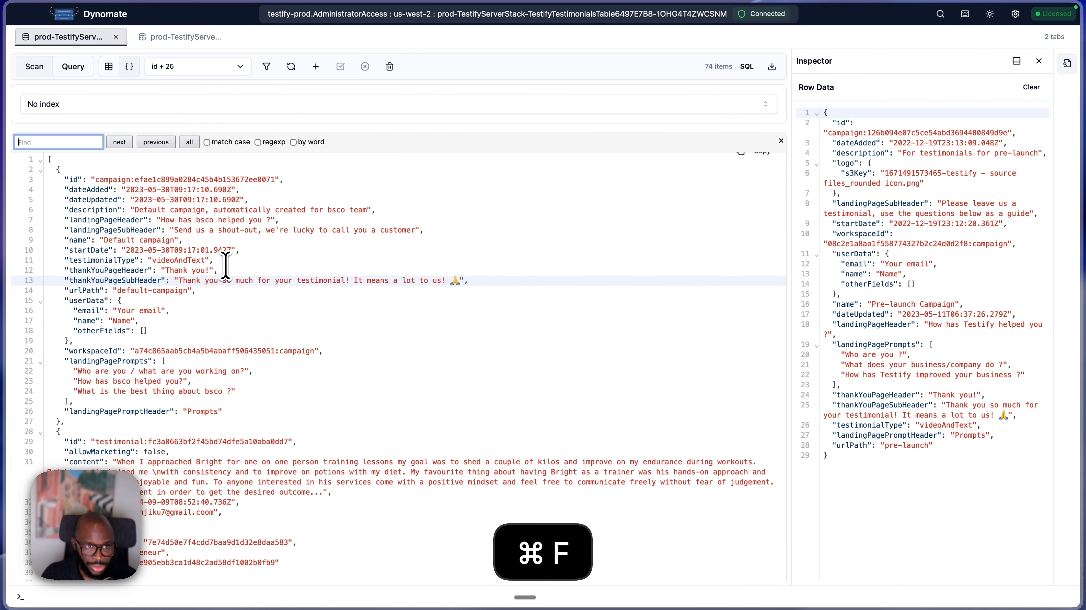
{"action": "type", "text": "default"}
{"action": "key", "text": "Return"}
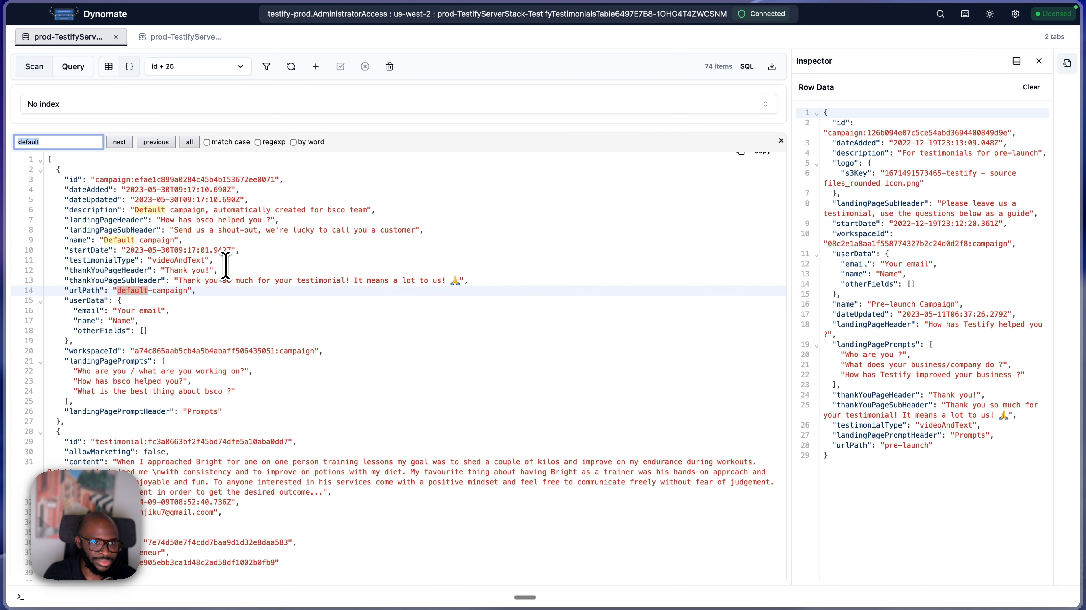
{"action": "key", "text": "Escape"}
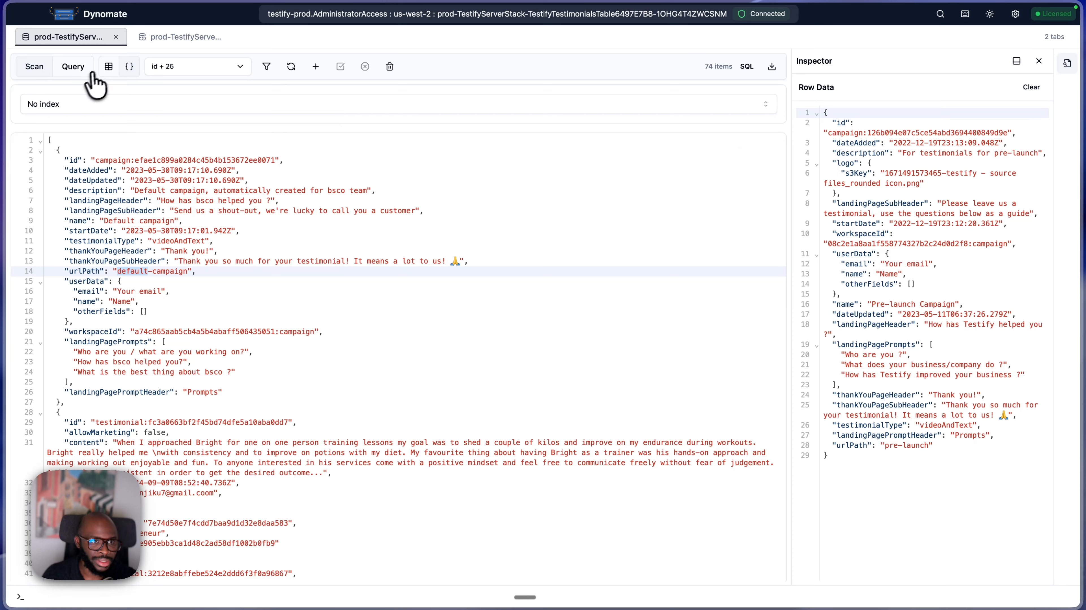
- Switch the results to the table view and inspect the row data of several testimonial and campaign items
{"action": "left_click", "coordinate": [108, 66]}
{"action": "left_click", "coordinate": [265, 233]}
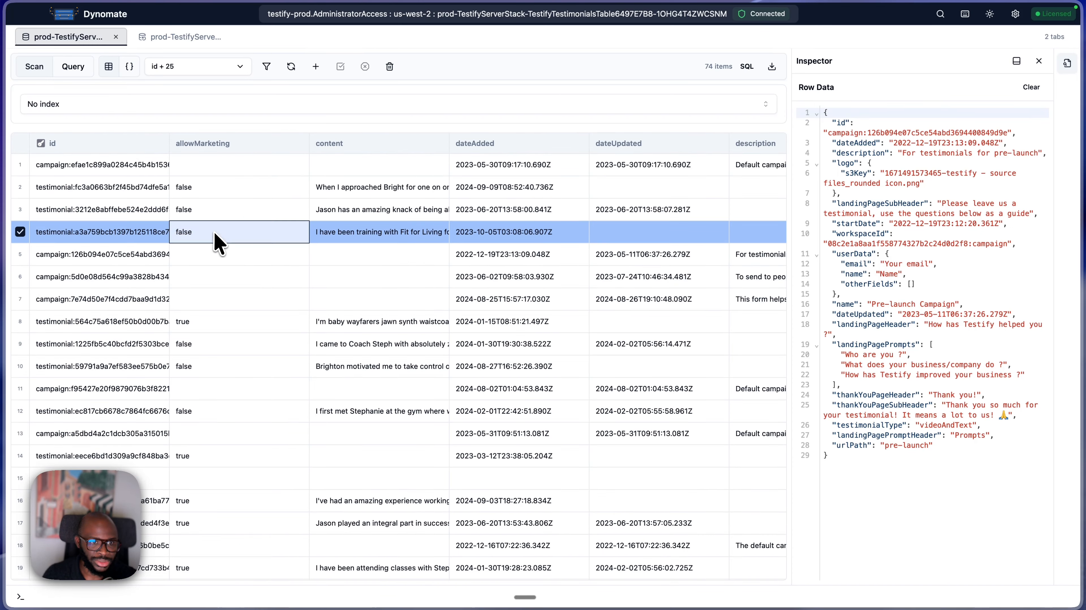
{"action": "left_click", "coordinate": [269, 348]}
{"action": "left_click", "coordinate": [326, 237]}
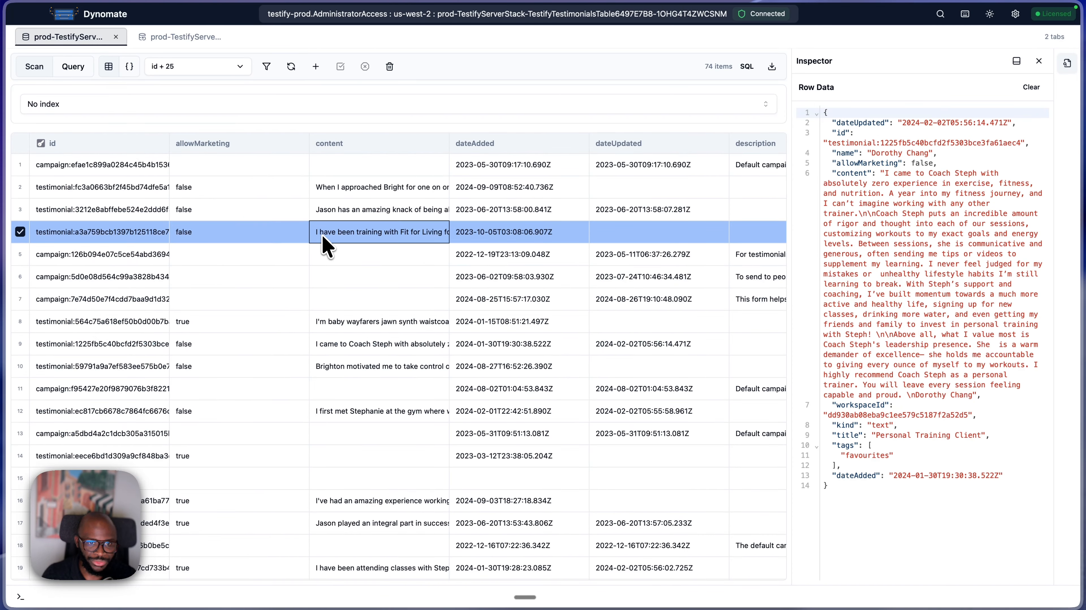
{"action": "left_click", "coordinate": [347, 371]}
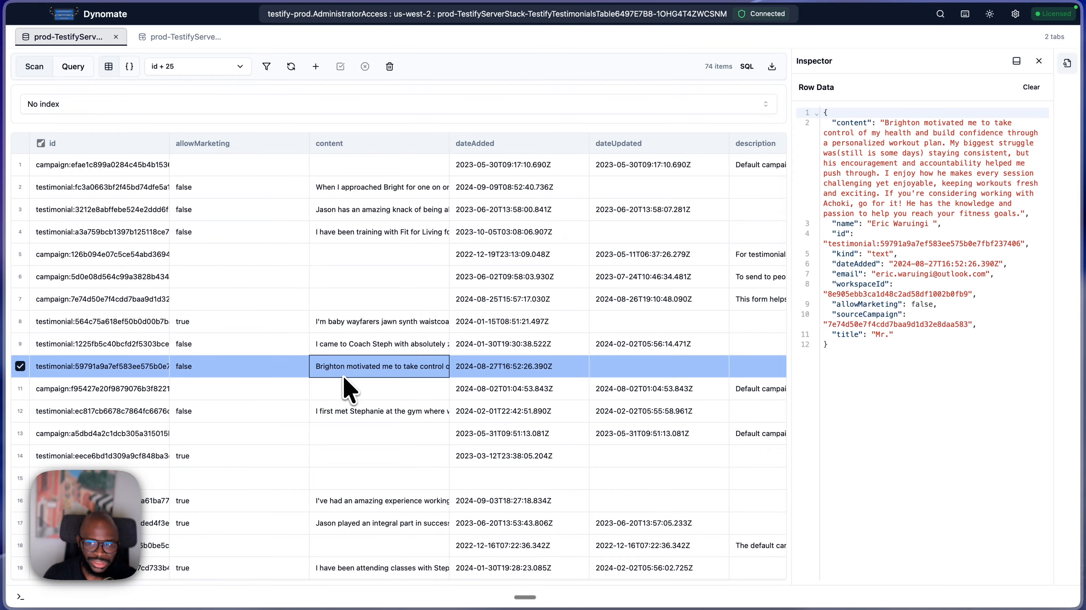
{"action": "left_click", "coordinate": [641, 346]}
{"action": "left_click", "coordinate": [947, 244]}
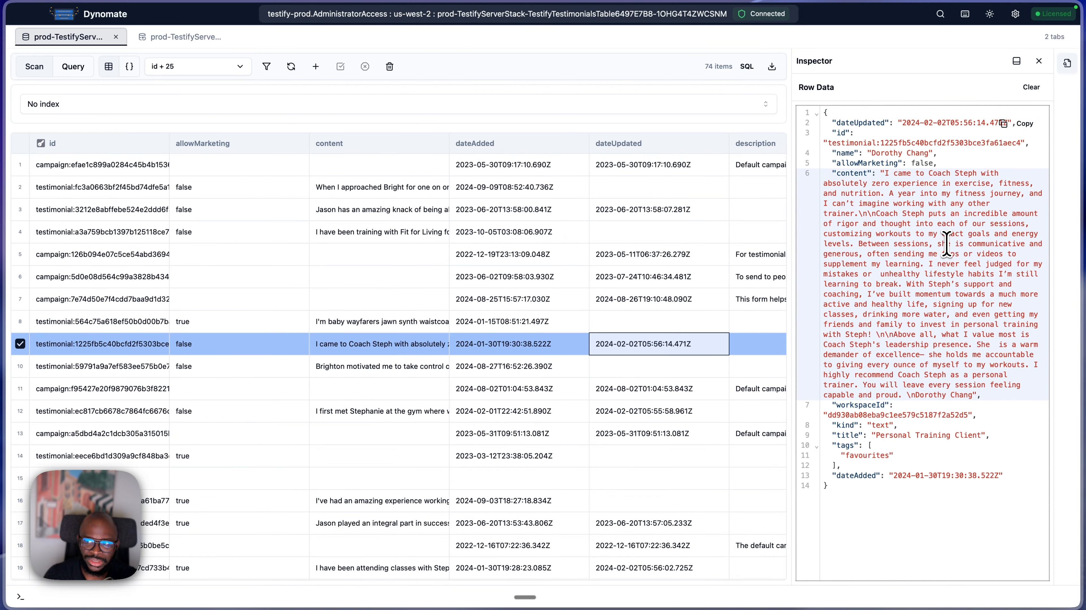
{"action": "left_click", "coordinate": [468, 412]}
{"action": "left_click", "coordinate": [468, 476]}
{"action": "left_click", "coordinate": [471, 367]}
{"action": "left_click", "coordinate": [479, 299]}
{"action": "left_click", "coordinate": [487, 233]}
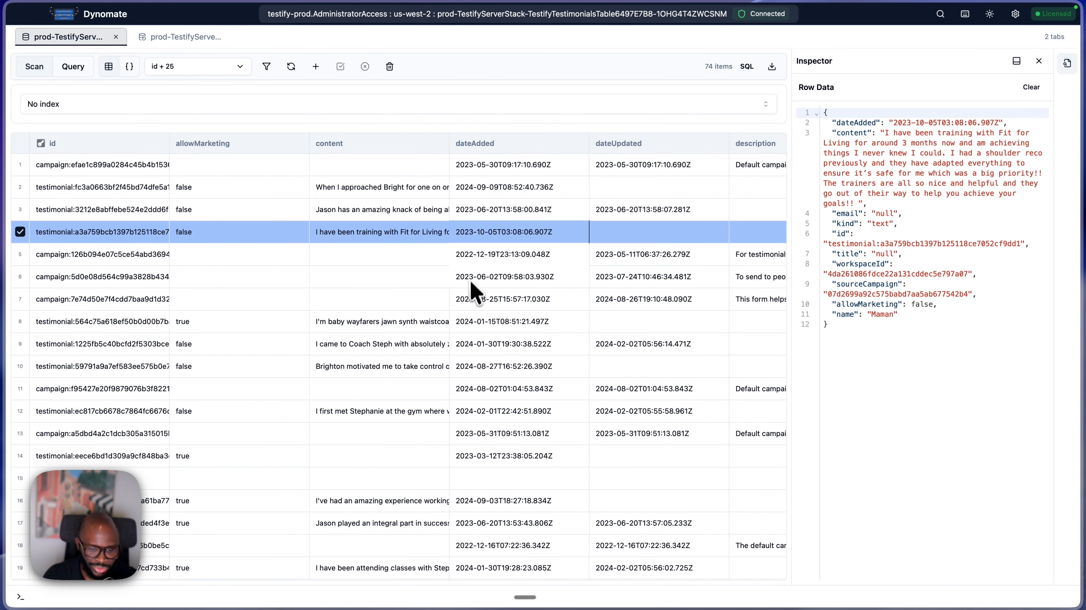
{"action": "left_click", "coordinate": [469, 283]}
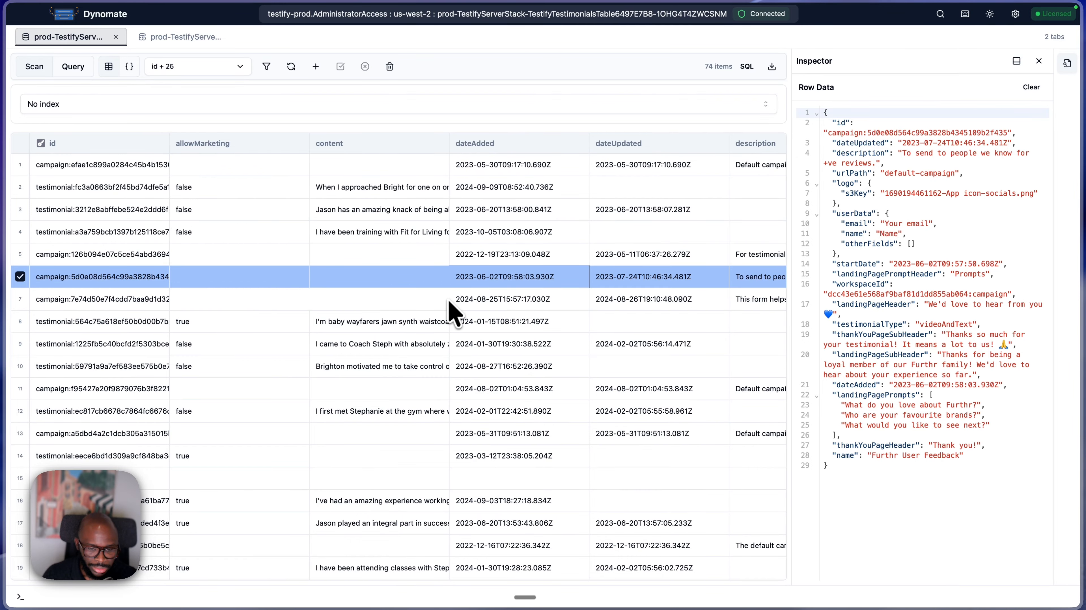
- Scan the table through INDEX_TESTIMONIAL_WORKSPACE_DATE, and set the scan back to No index
{"action": "left_click", "coordinate": [44, 107]}
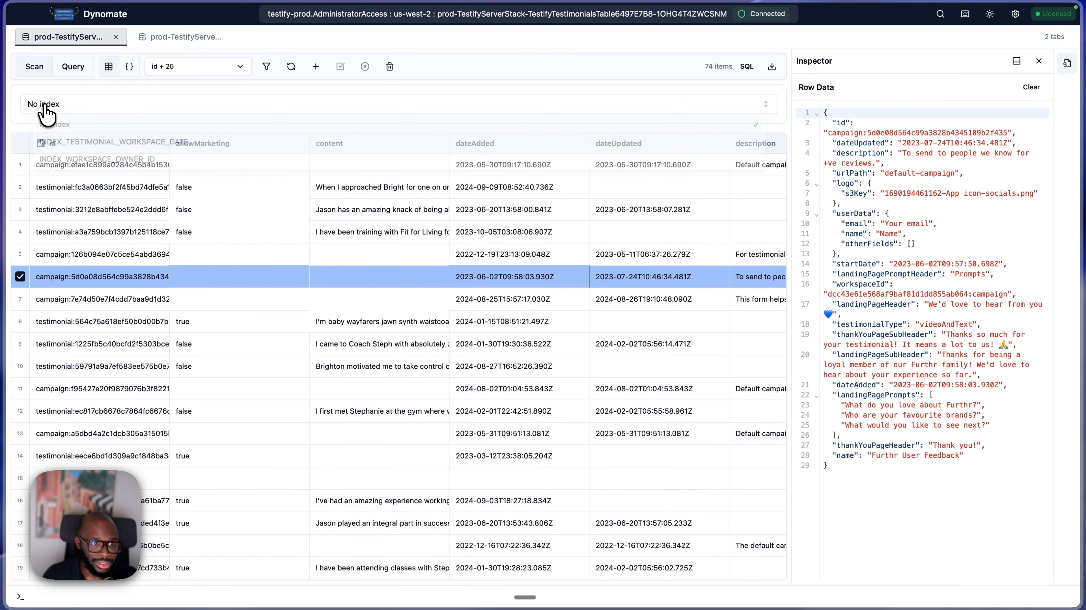
{"action": "left_click", "coordinate": [70, 146]}
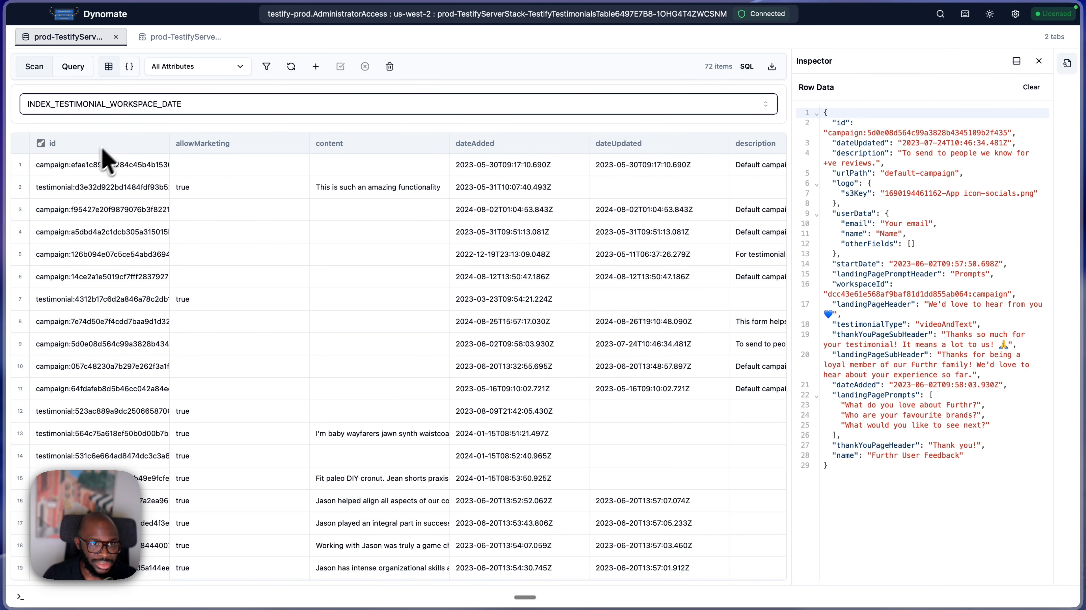
{"action": "left_click", "coordinate": [214, 108]}
{"action": "left_click", "coordinate": [211, 124]}
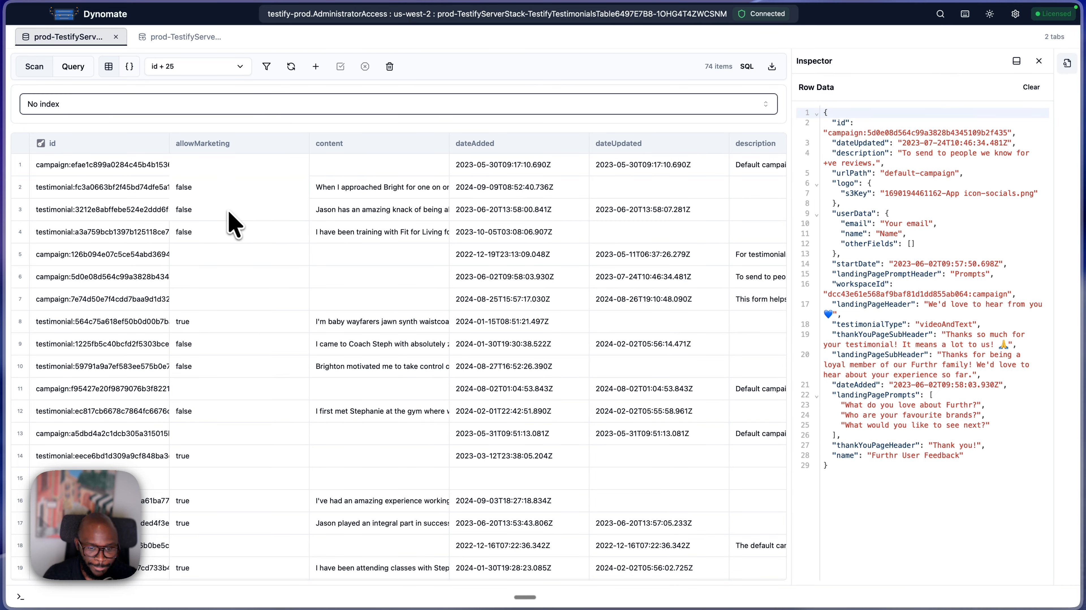
- Show the scan filters and enable the one for description Contains String campaign
{"action": "left_click", "coordinate": [266, 68]}
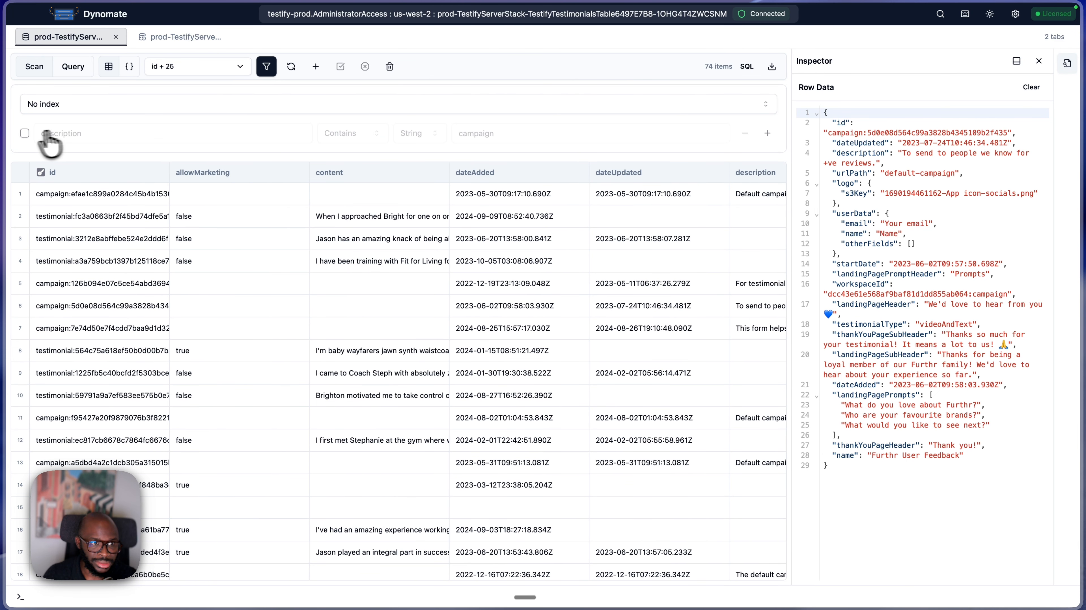
{"action": "left_click", "coordinate": [24, 133]}
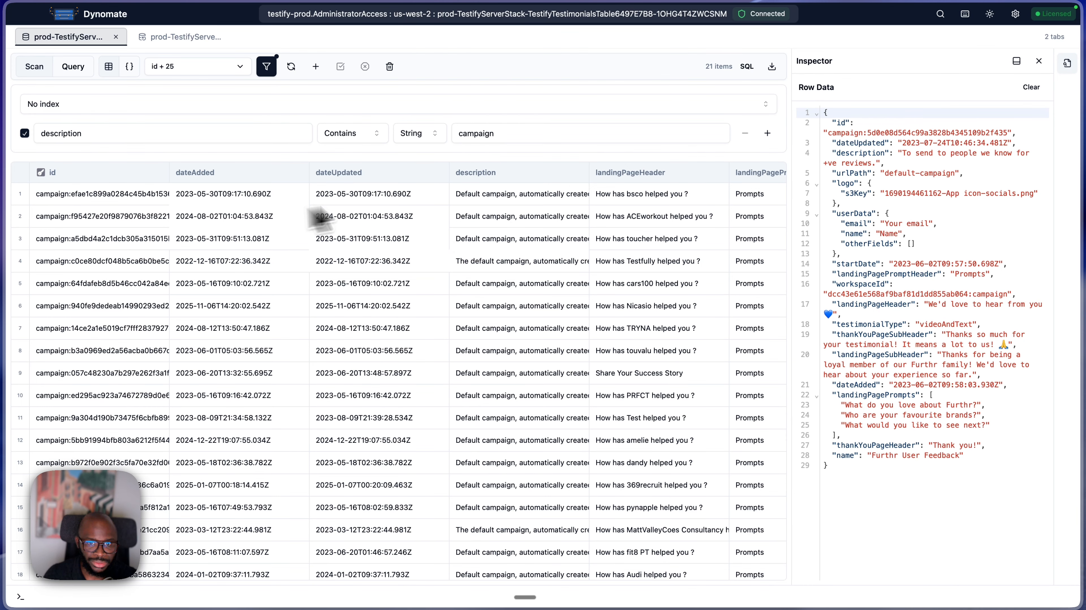
{"action": "scroll", "coordinate": [485, 243], "scroll_direction": "down", "scroll_amount": 3}
{"action": "scroll", "coordinate": [489, 242], "scroll_direction": "up", "scroll_amount": 3}
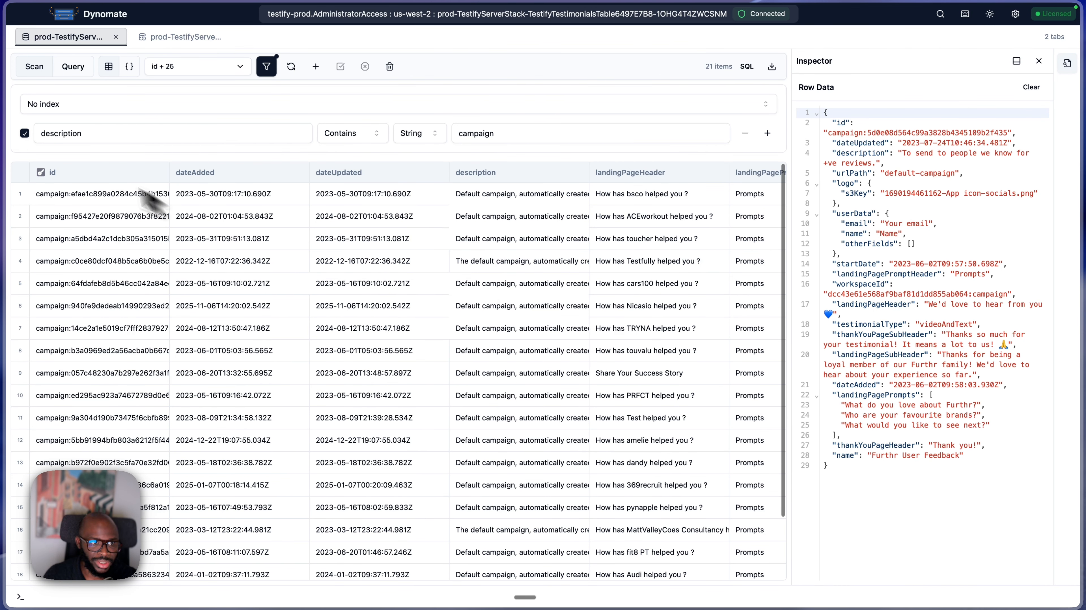
{"action": "left_click", "coordinate": [25, 134]}
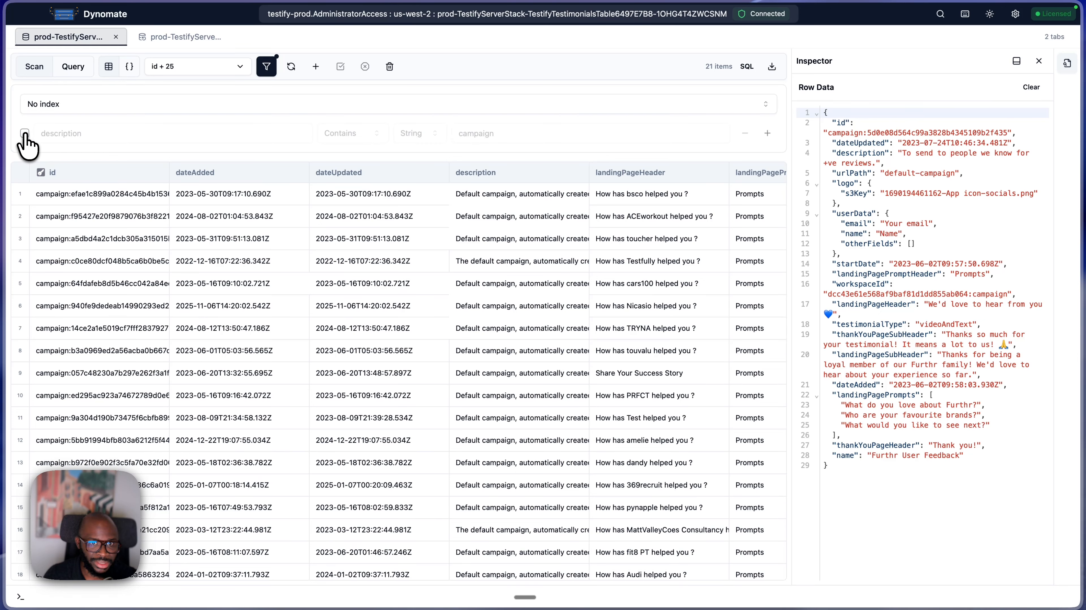
{"action": "left_click", "coordinate": [25, 134]}
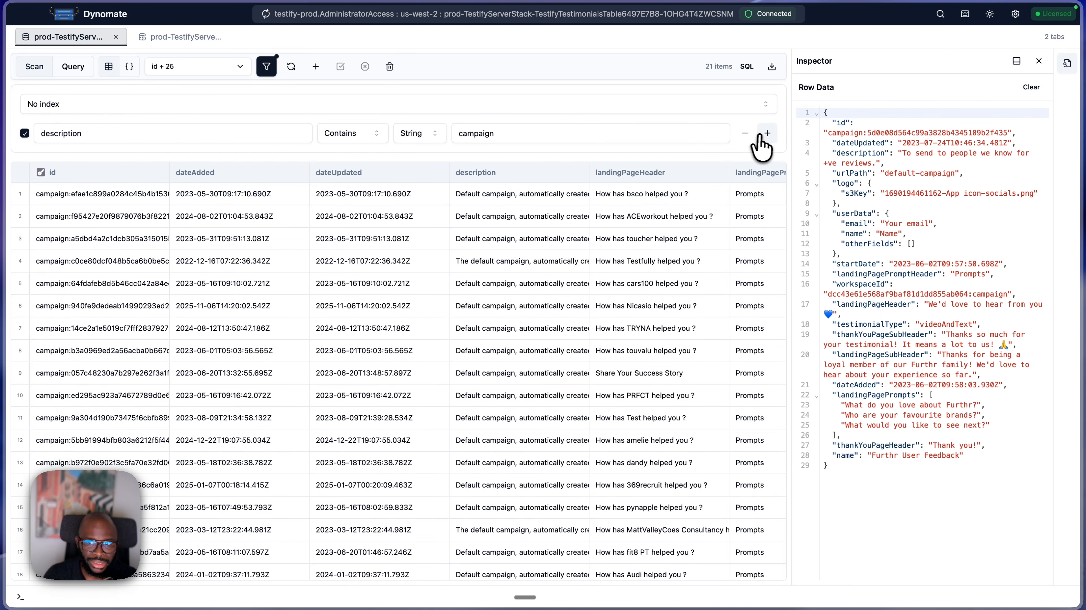
- Add two empty filter conditions below the description filter and remove them again
{"action": "left_click", "coordinate": [768, 133]}
{"action": "left_click", "coordinate": [768, 133]}
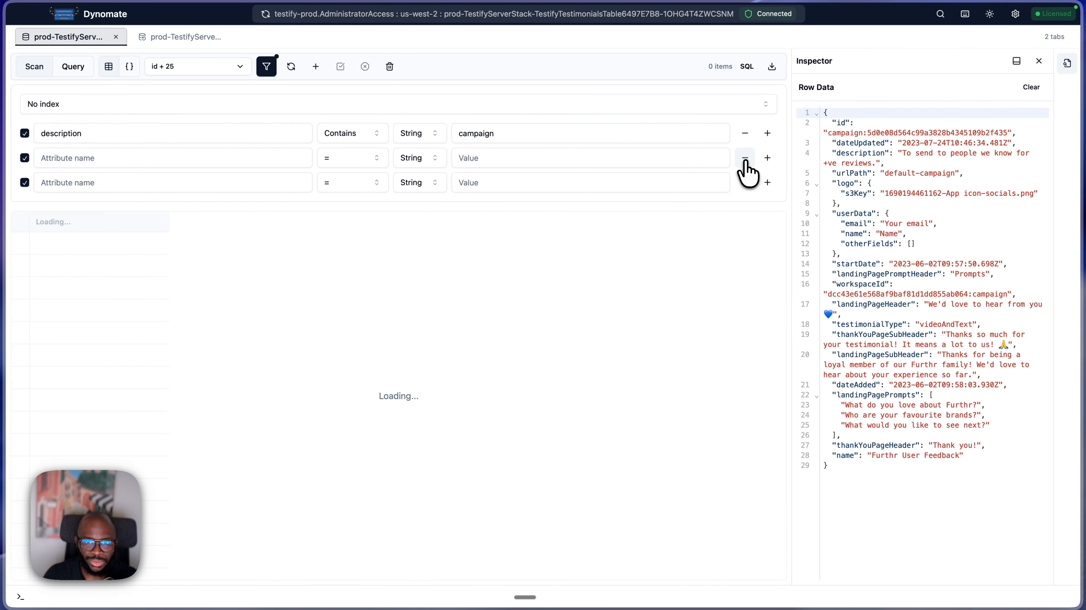
{"action": "left_click", "coordinate": [746, 158]}
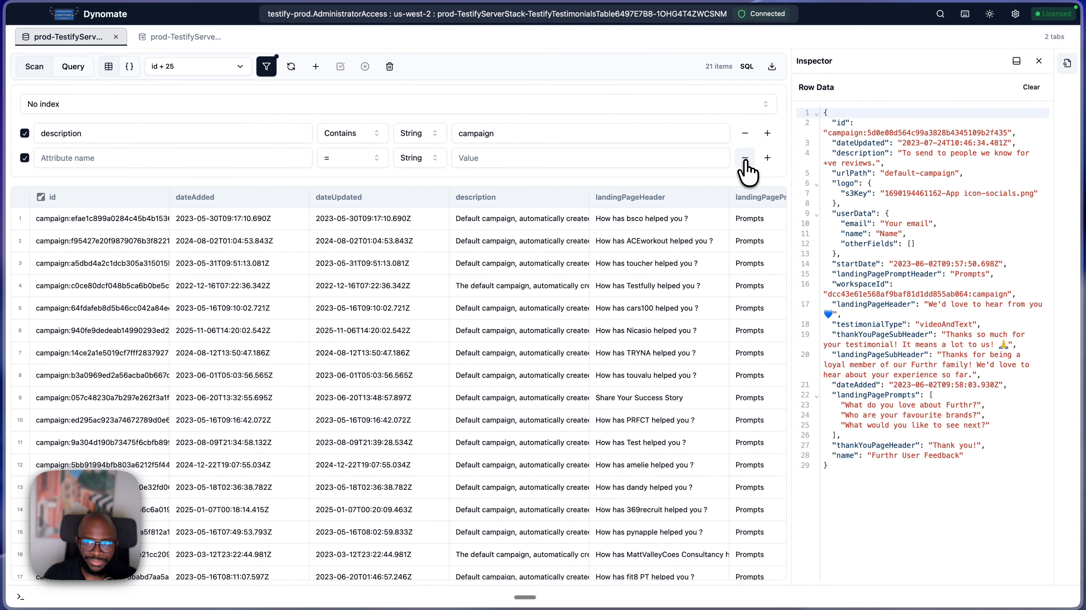
{"action": "left_click", "coordinate": [745, 158]}
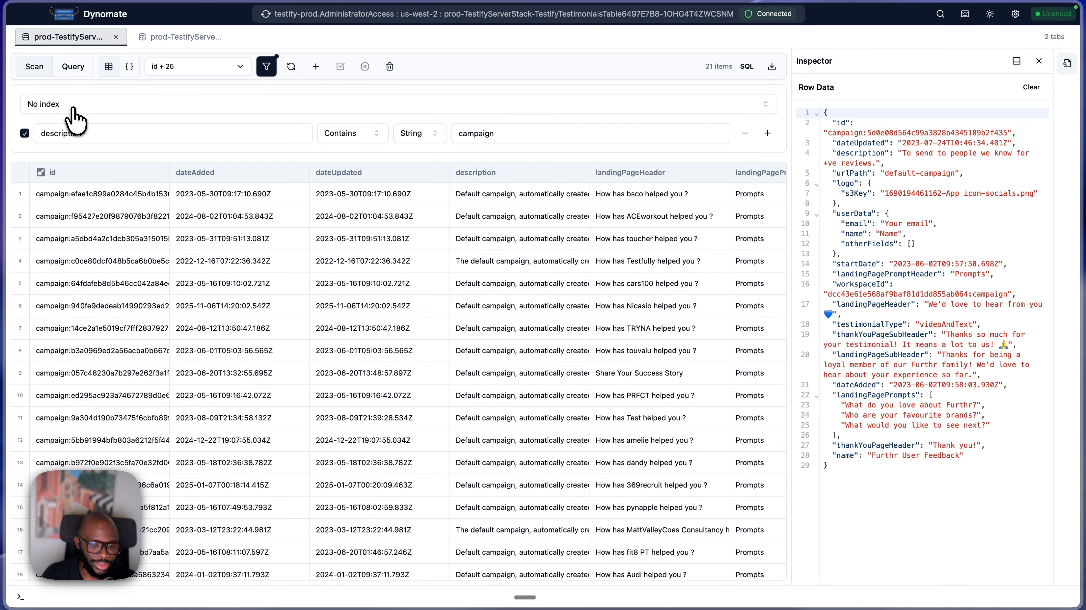
- Query with the toucher campaign item's values using INDEX_TESTIMONIAL_WORKSPACE_DATE
{"action": "right_click", "coordinate": [118, 248]}
{"action": "mouse_move", "coordinate": [155, 259]}
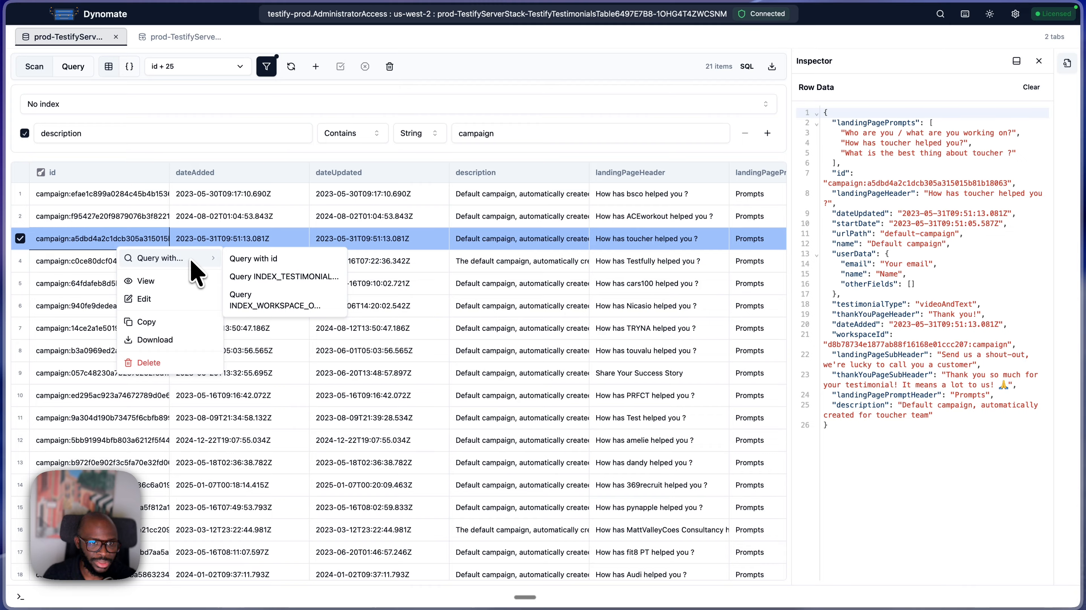
{"action": "left_click", "coordinate": [262, 279]}
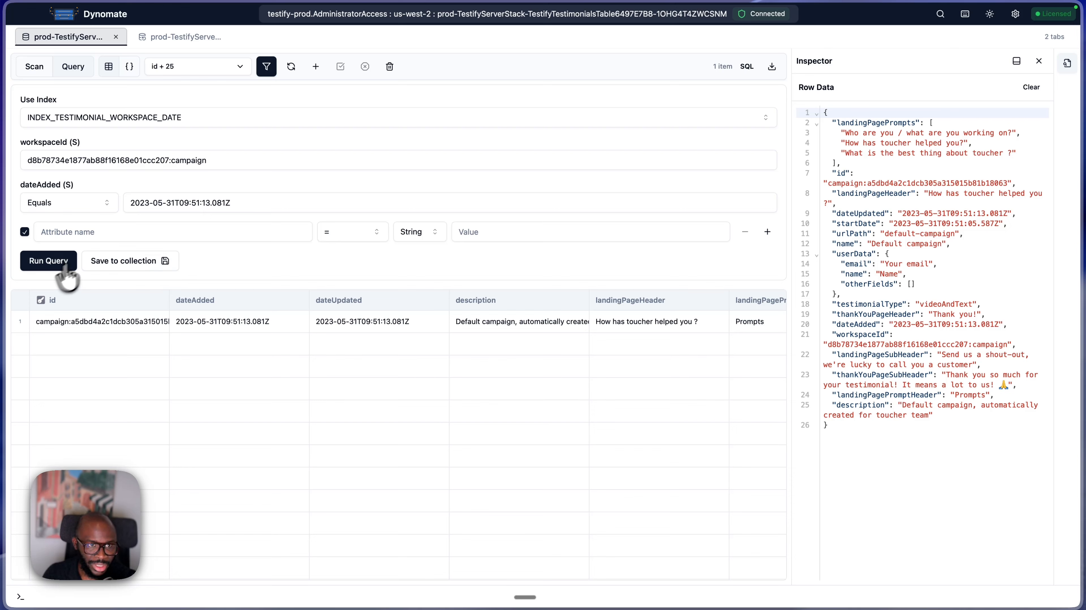
- Hide the dateUpdated, dateAdded and landingPageHeader attributes from the query results
{"action": "left_click", "coordinate": [191, 68]}
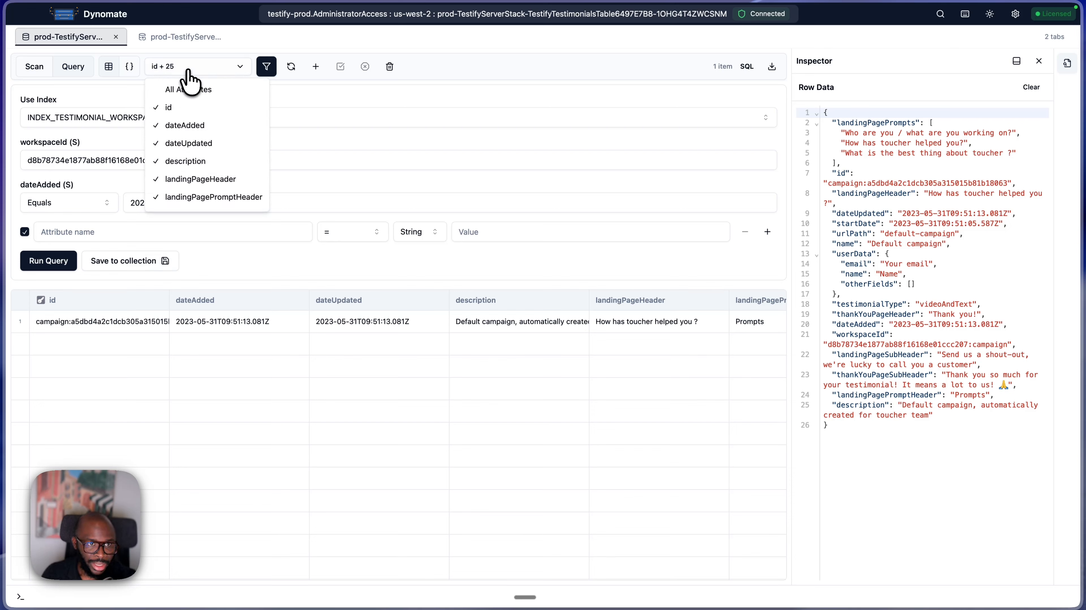
{"action": "left_click", "coordinate": [191, 145]}
{"action": "left_click", "coordinate": [189, 128]}
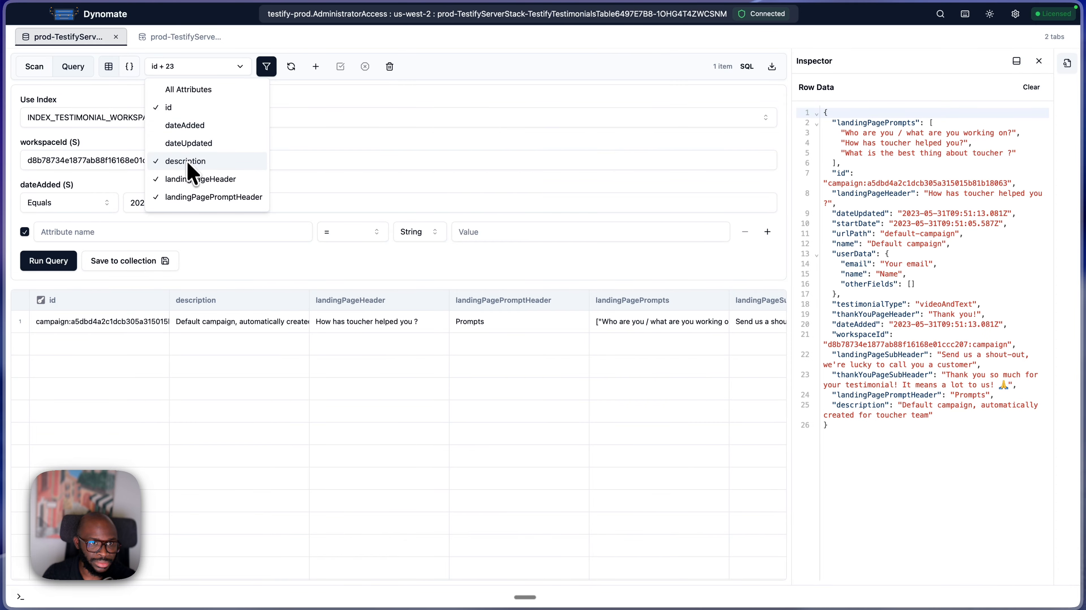
{"action": "left_click", "coordinate": [187, 161]}
{"action": "left_click", "coordinate": [190, 179]}
{"action": "left_click", "coordinate": [188, 161]}
{"action": "left_click", "coordinate": [129, 69]}
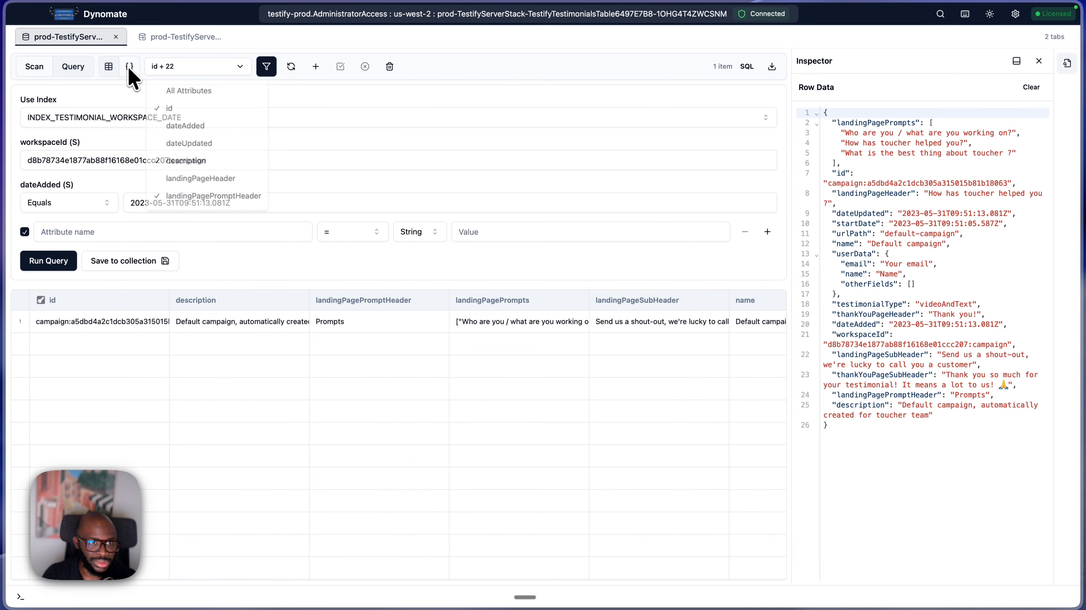
- Switch the query results to JSON, showing the landingPageHeader and dateAdded attributes and hiding description
{"action": "left_click", "coordinate": [130, 68]}
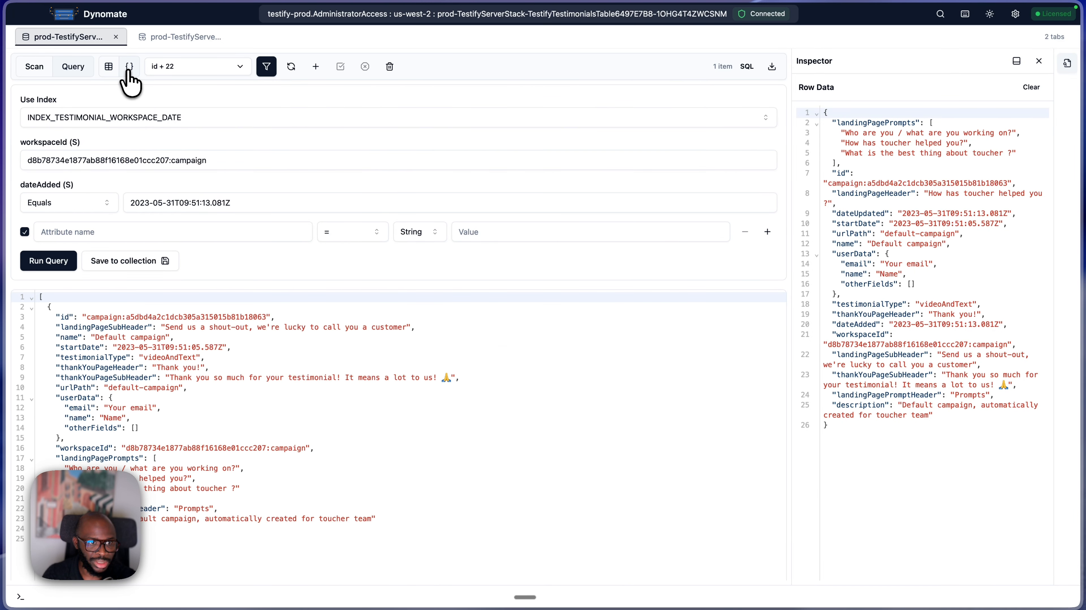
{"action": "left_click", "coordinate": [185, 68]}
{"action": "left_click", "coordinate": [201, 178]}
{"action": "left_click", "coordinate": [199, 169]}
{"action": "left_click", "coordinate": [183, 126]}
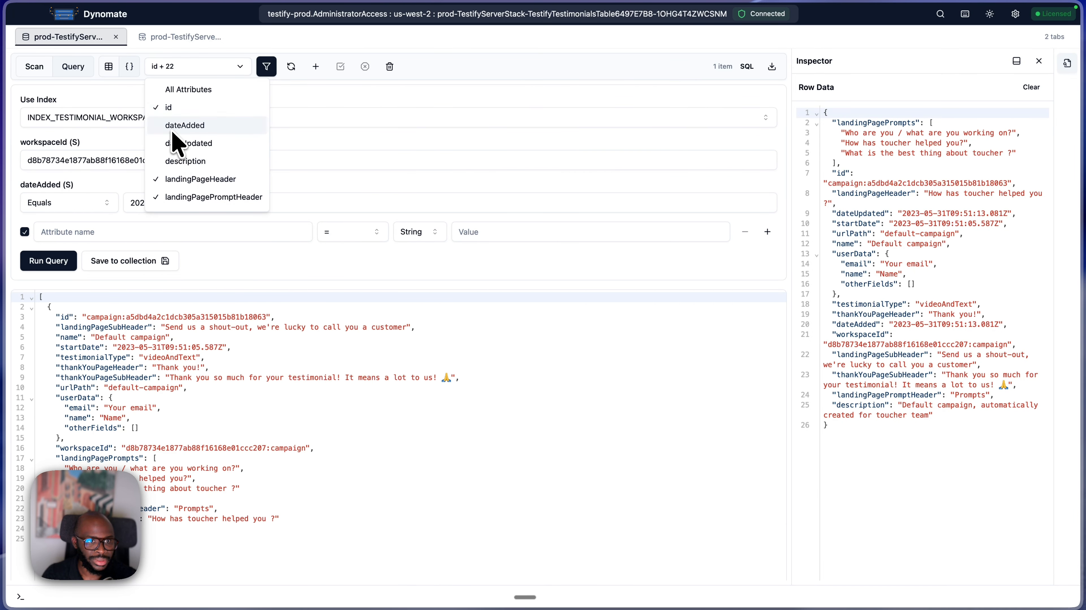
{"action": "key", "text": "Escape"}
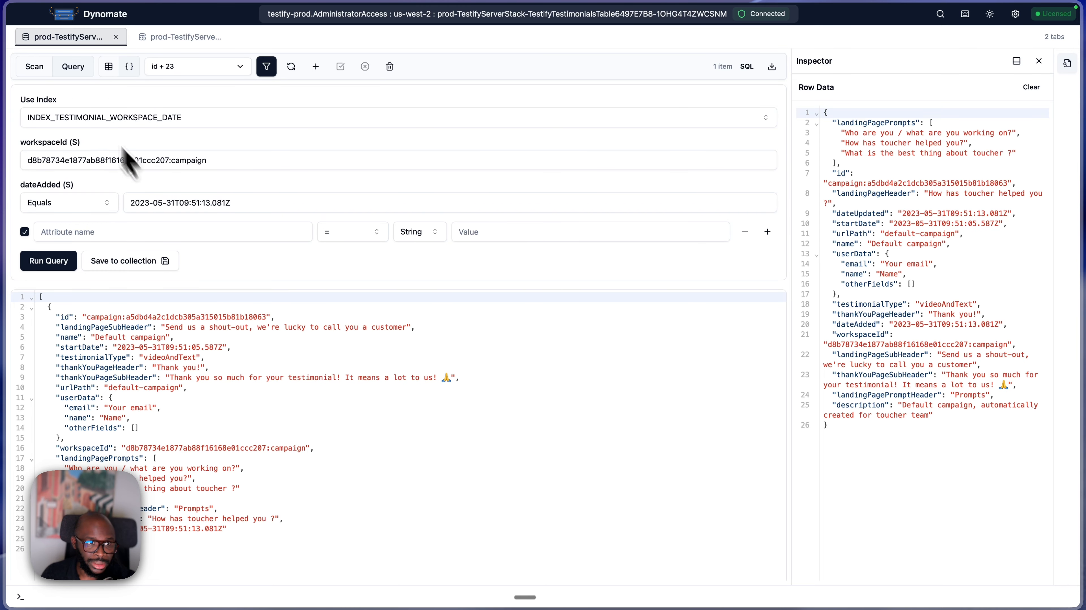
- Return to the filtered scan and show its results as a table
{"action": "left_click", "coordinate": [35, 67]}
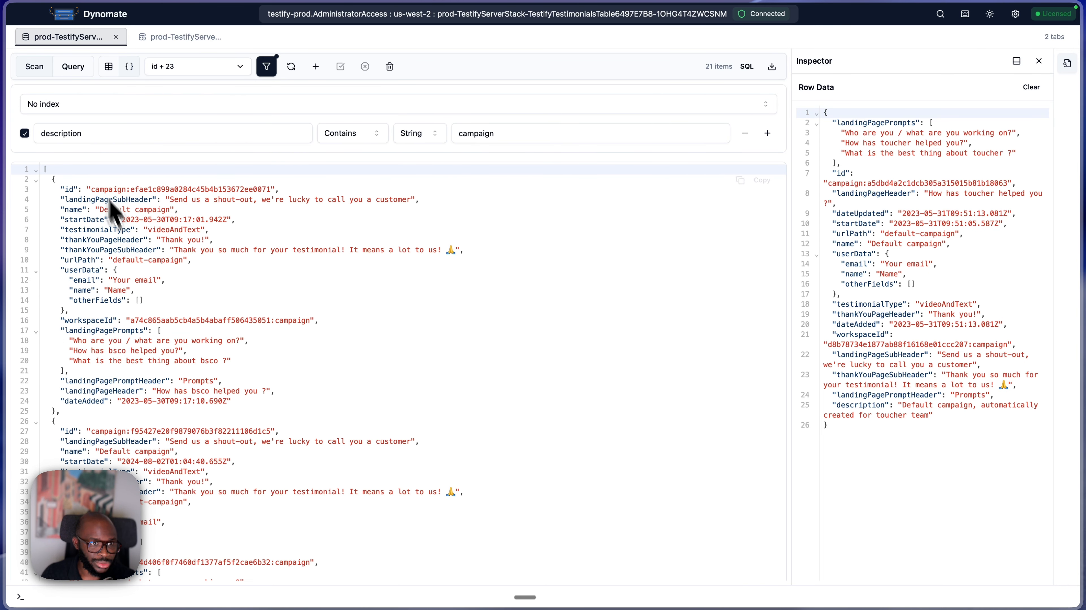
{"action": "left_click", "coordinate": [107, 69]}
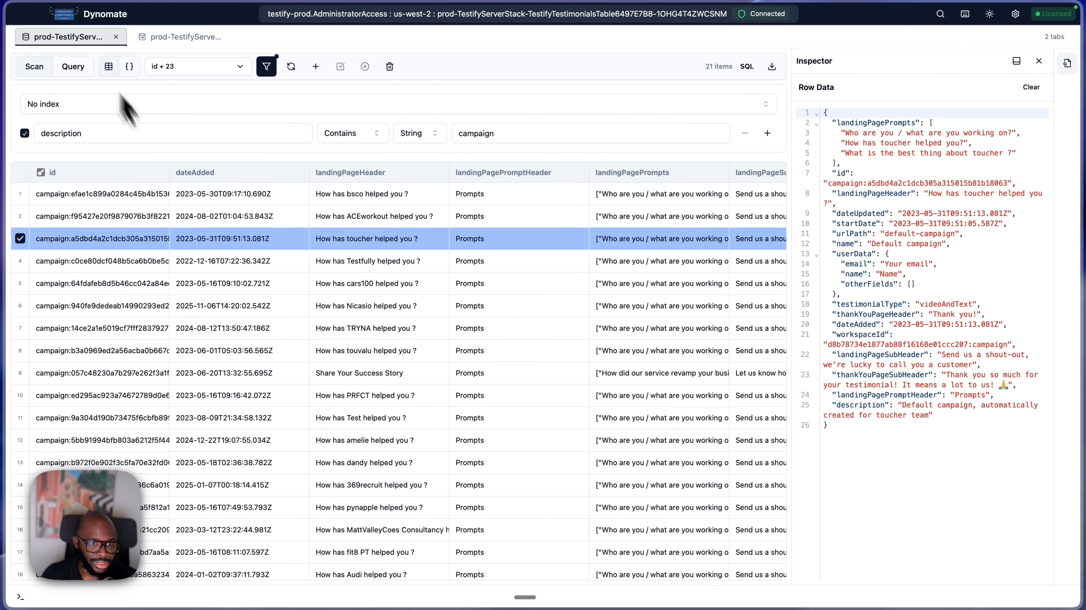
- Edit the TRYNA campaign item, setting its thankYouPageHeader to "Thank you!!", and save the changes
{"action": "left_click", "coordinate": [240, 329]}
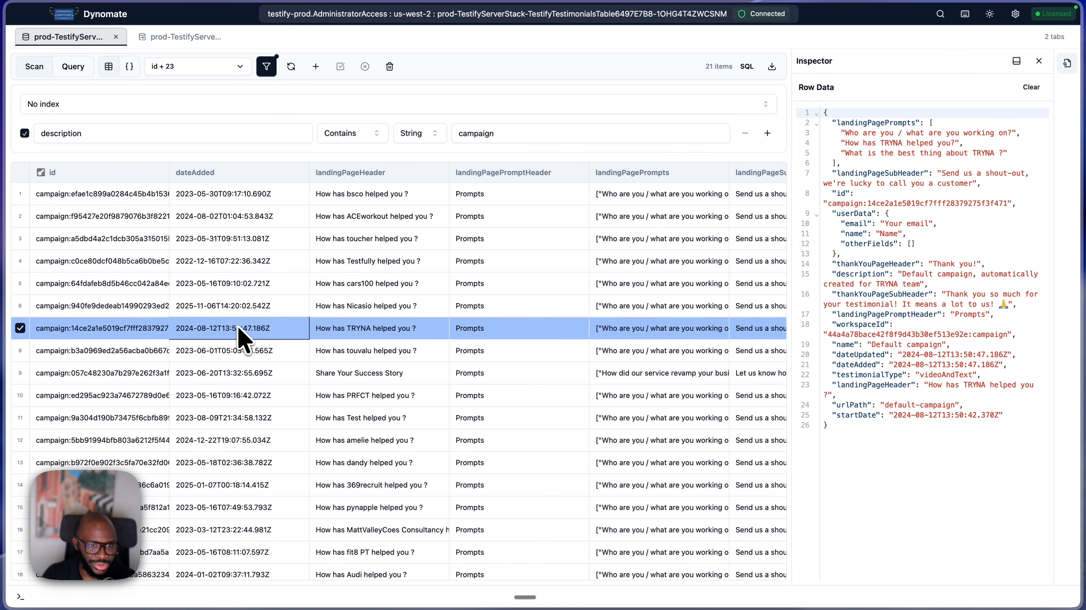
{"action": "right_click", "coordinate": [241, 340]}
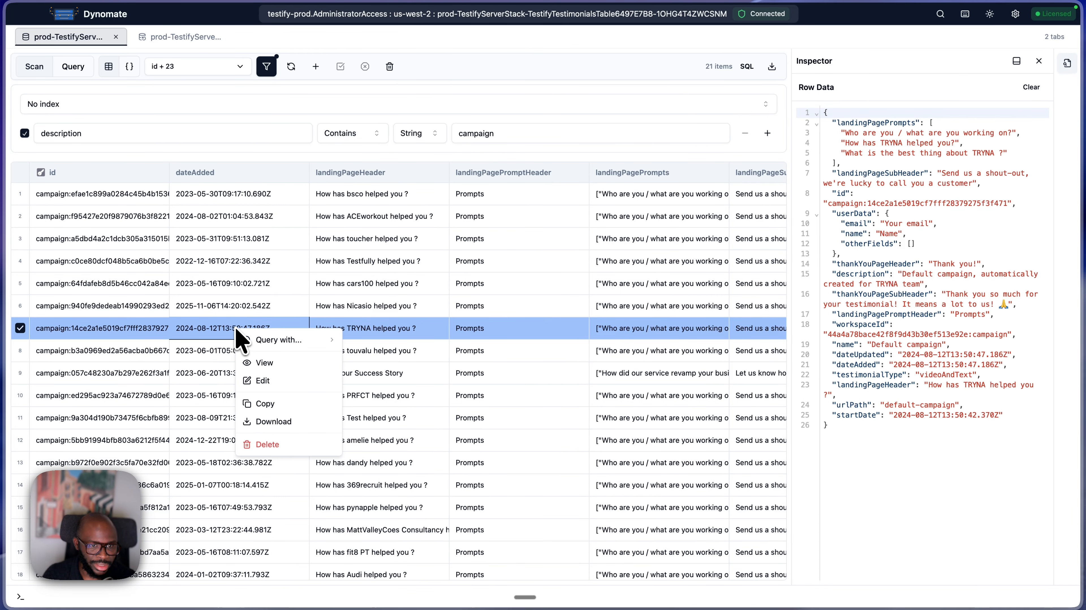
{"action": "left_click", "coordinate": [262, 381]}
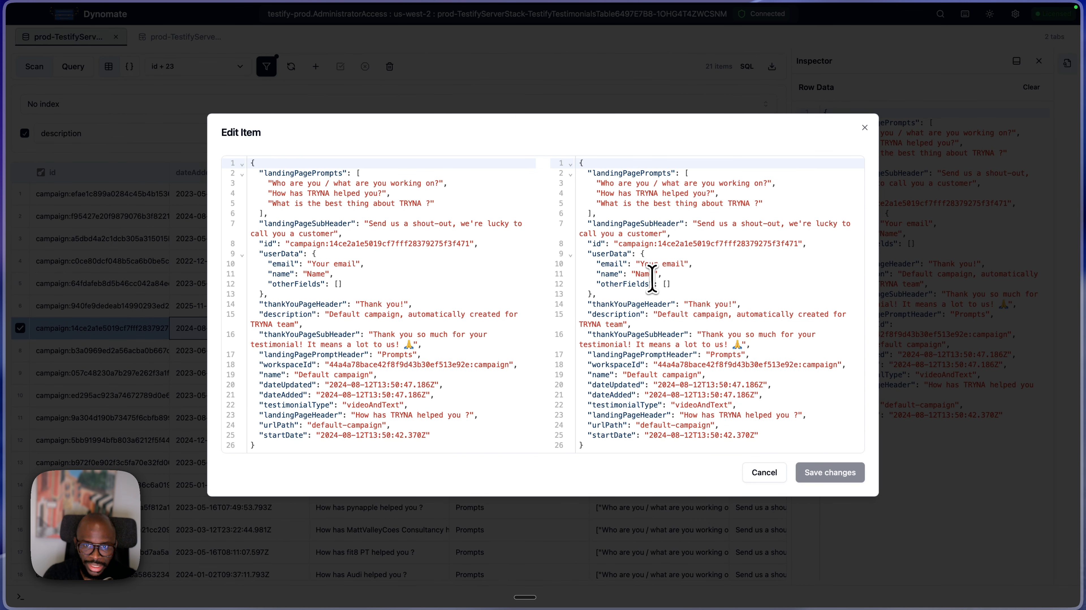
{"action": "left_click", "coordinate": [731, 307]}
{"action": "type", "text": "!"}
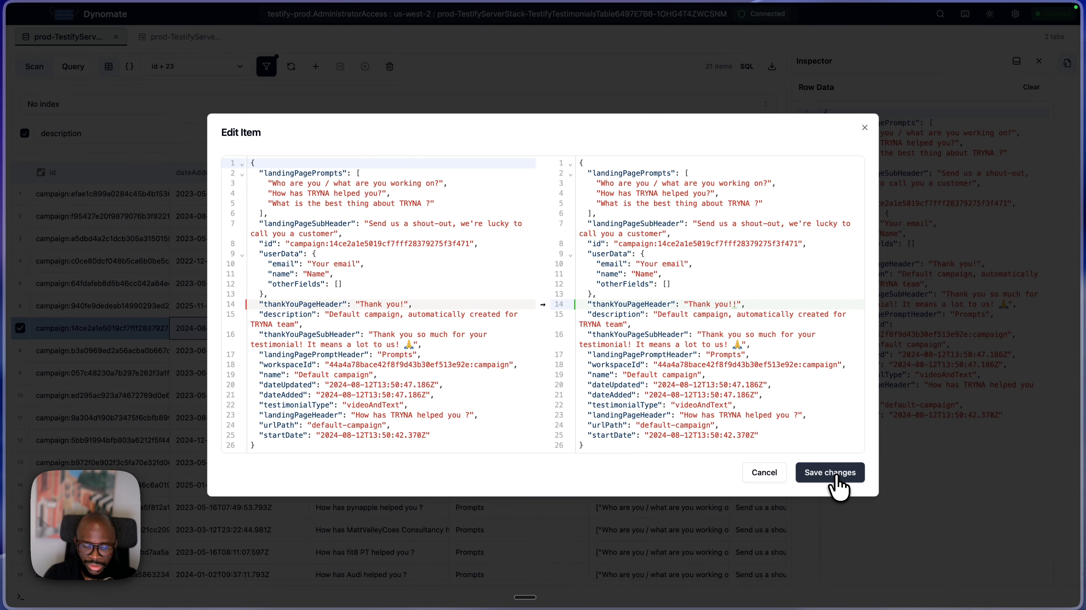
{"action": "left_click", "coordinate": [837, 486]}
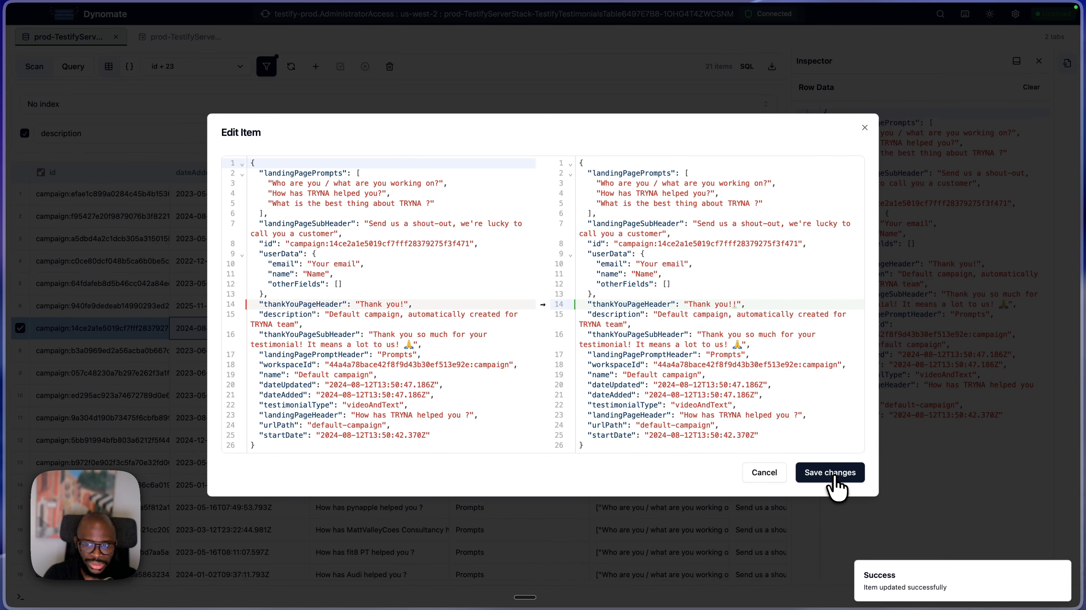
- Look at the query options offered for the TRYNA campaign item and reselect its row to inspect the data
{"action": "right_click", "coordinate": [239, 330]}
{"action": "mouse_move", "coordinate": [324, 340]}
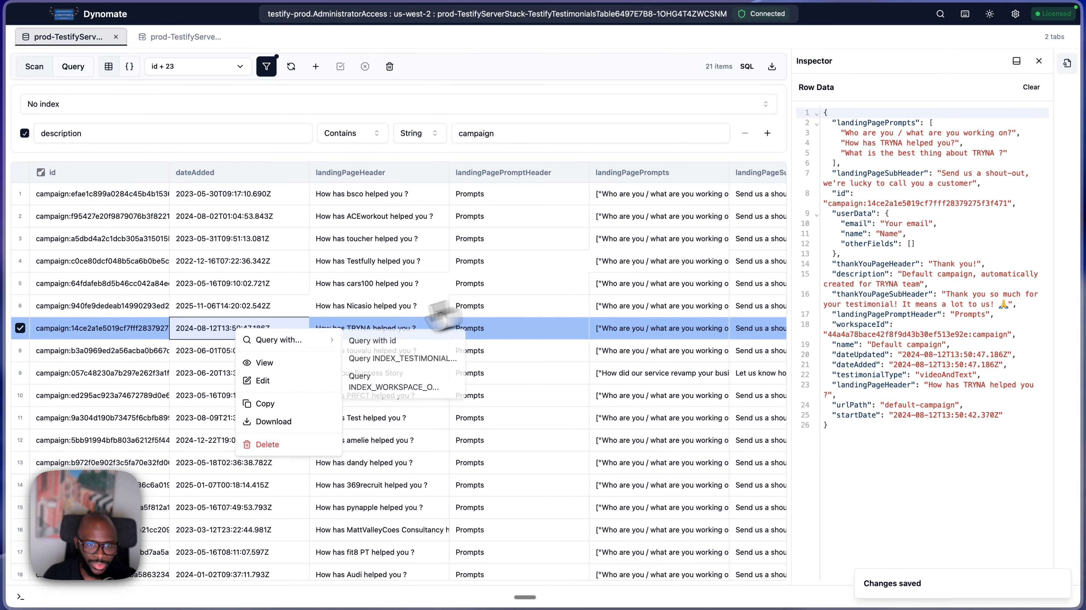
{"action": "left_click", "coordinate": [494, 313]}
{"action": "left_click", "coordinate": [480, 335]}
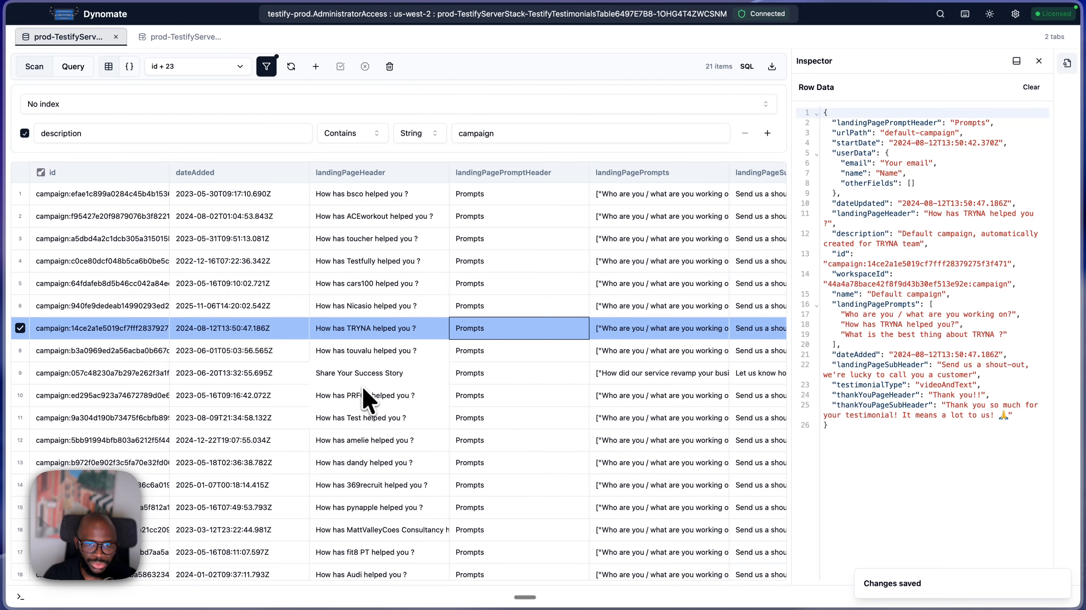
- In the Share Your Success Story item's row data, set the description to "Default campaign, automatically created for iamsayen team!"
{"action": "left_click", "coordinate": [609, 381]}
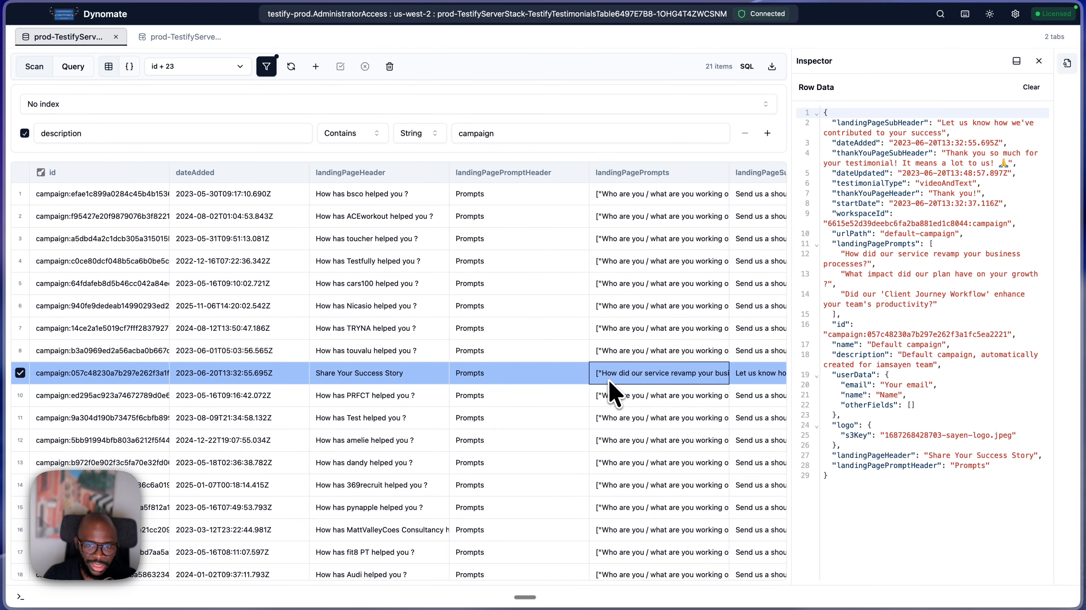
{"action": "left_click", "coordinate": [979, 301]}
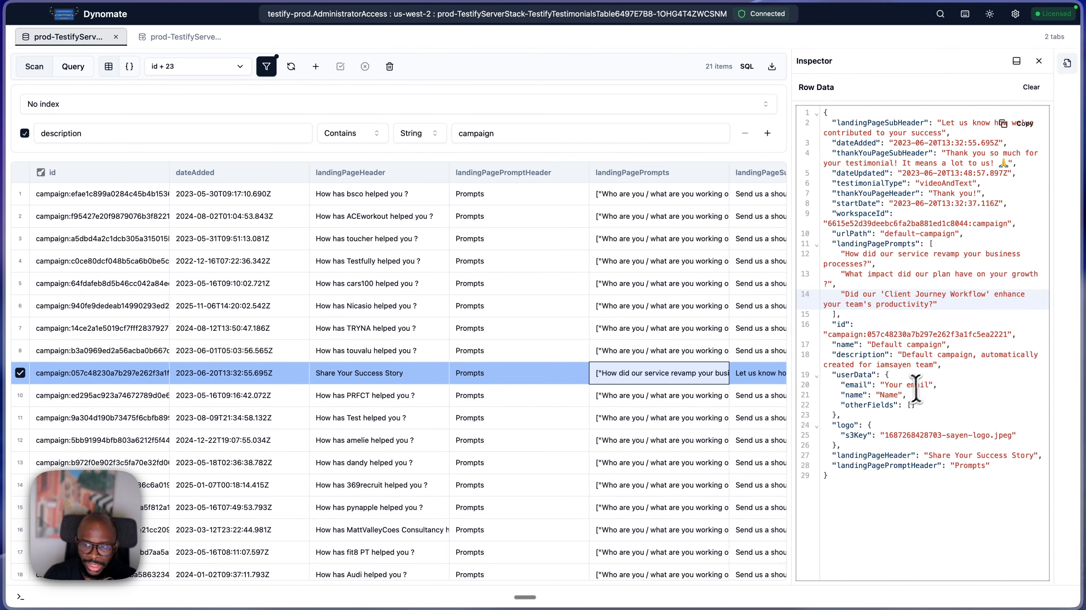
{"action": "left_click", "coordinate": [935, 385]}
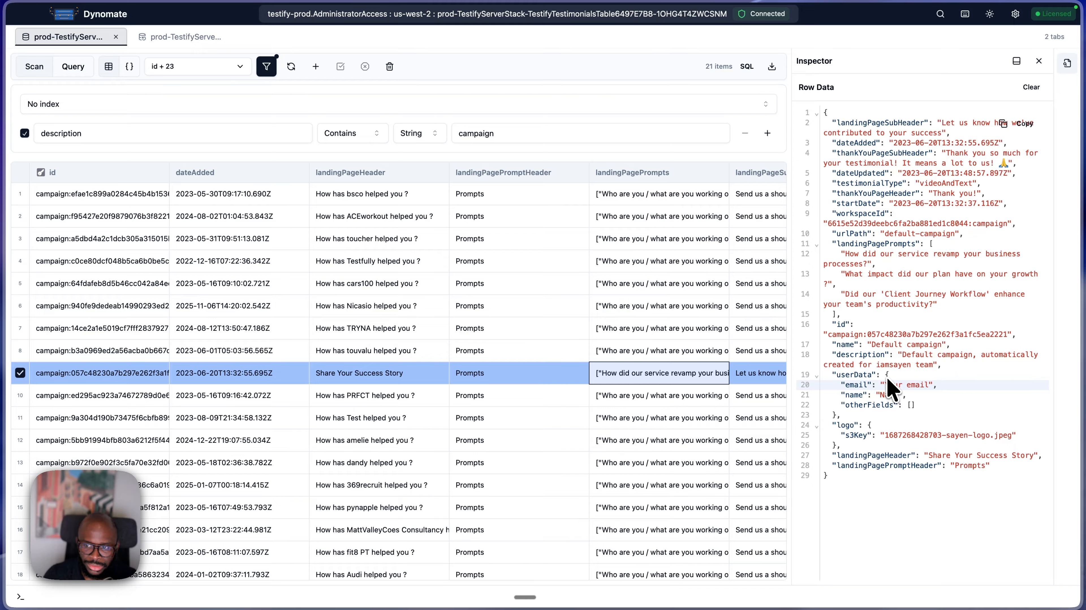
{"action": "left_click", "coordinate": [896, 384]}
{"action": "left_click", "coordinate": [922, 398]}
{"action": "left_click", "coordinate": [928, 386]}
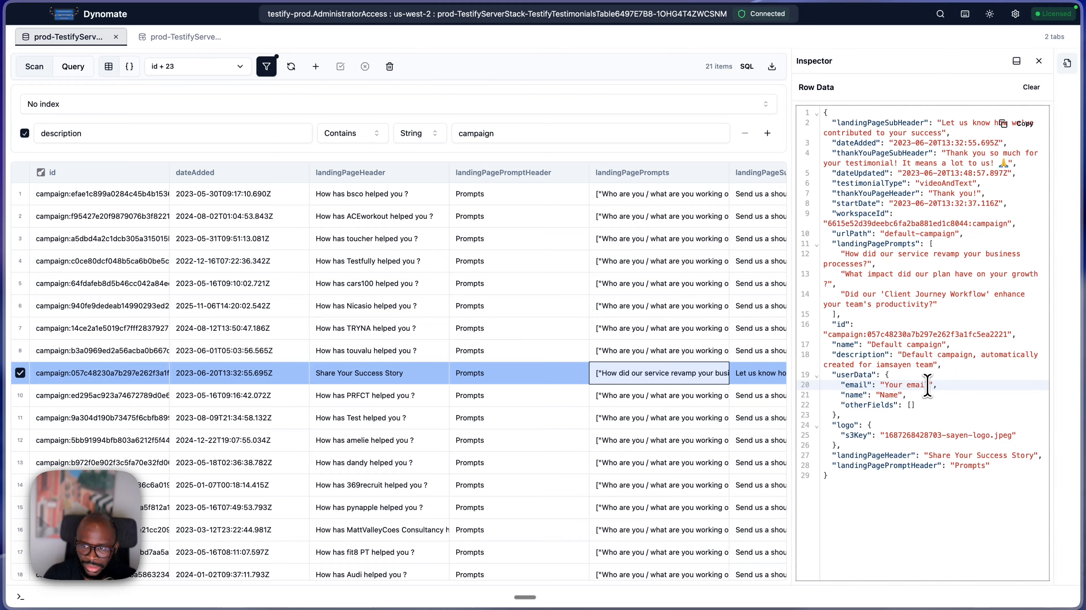
{"action": "left_click", "coordinate": [931, 363]}
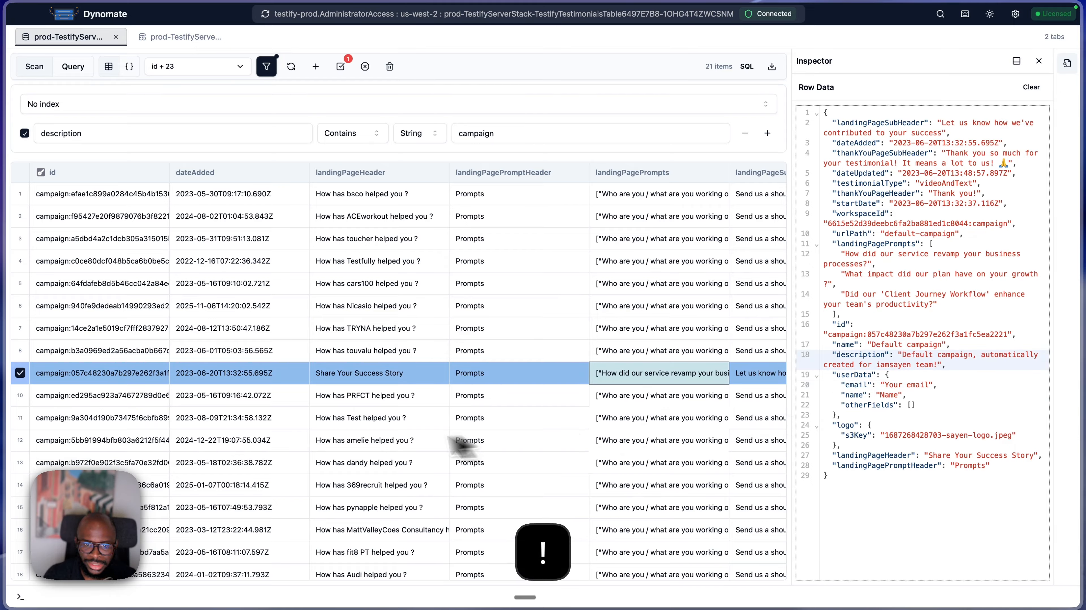
{"action": "left_click", "coordinate": [365, 442]}
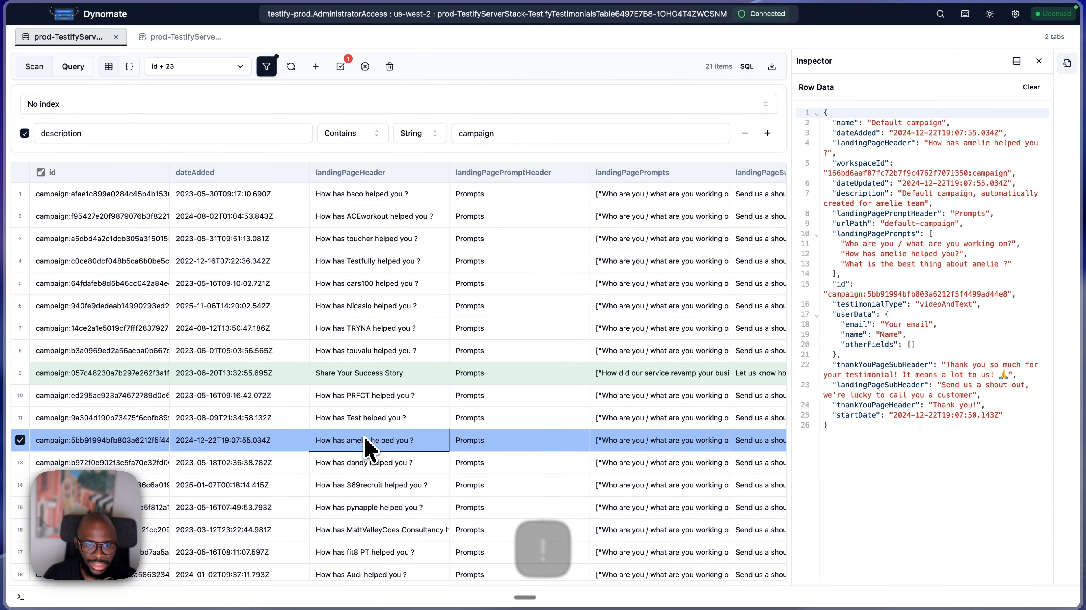
{"action": "left_click", "coordinate": [340, 377]}
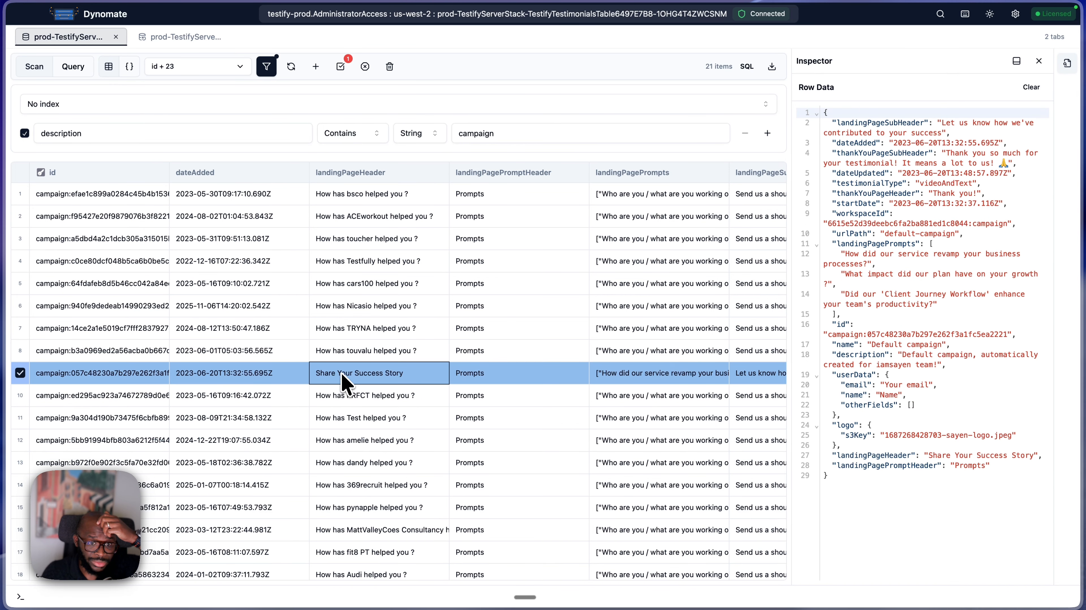
- Edit the amelie campaign's landingPageHeader directly in the table so it reads "How has amelie helped you !?"
{"action": "left_click", "coordinate": [332, 420]}
{"action": "left_click", "coordinate": [350, 458]}
{"action": "double_click", "coordinate": [363, 442]}
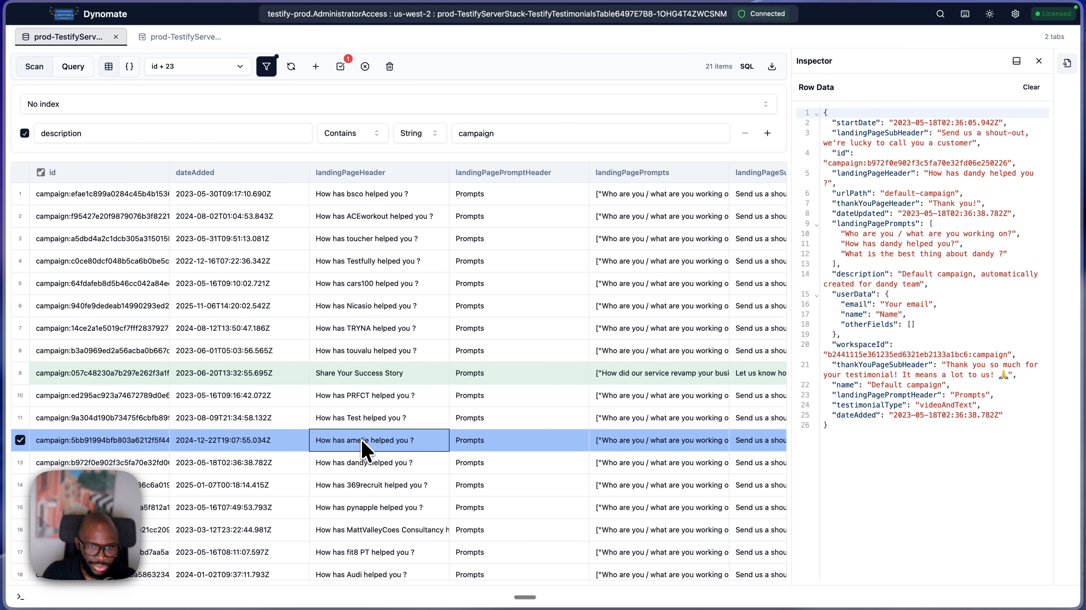
{"action": "left_click", "coordinate": [445, 435]}
{"action": "type", "text": "!"}
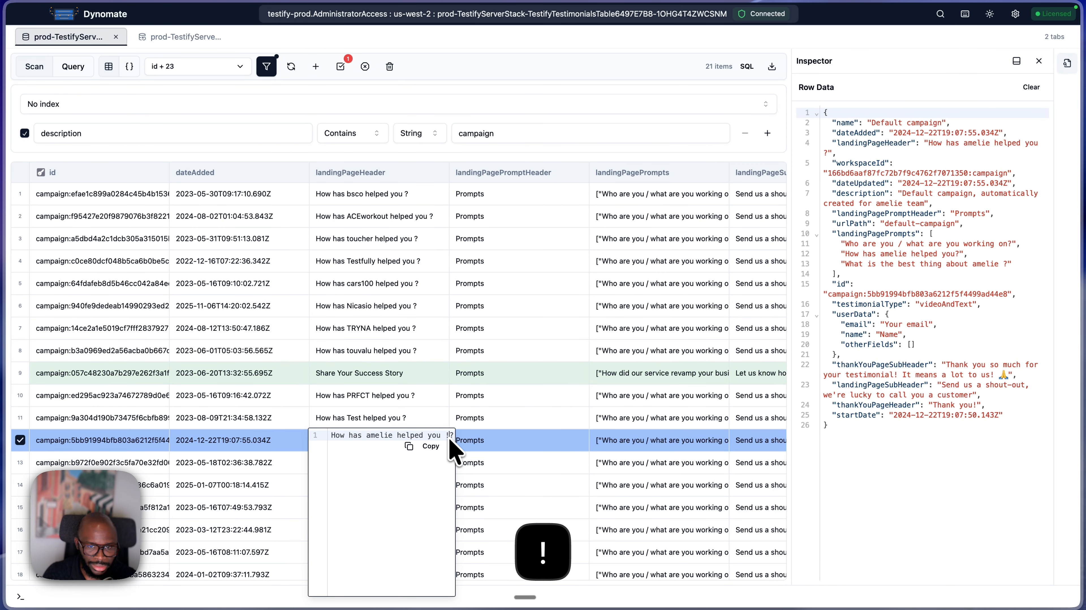
{"action": "left_click", "coordinate": [522, 377]}
{"action": "left_click", "coordinate": [517, 508]}
{"action": "left_click", "coordinate": [440, 310]}
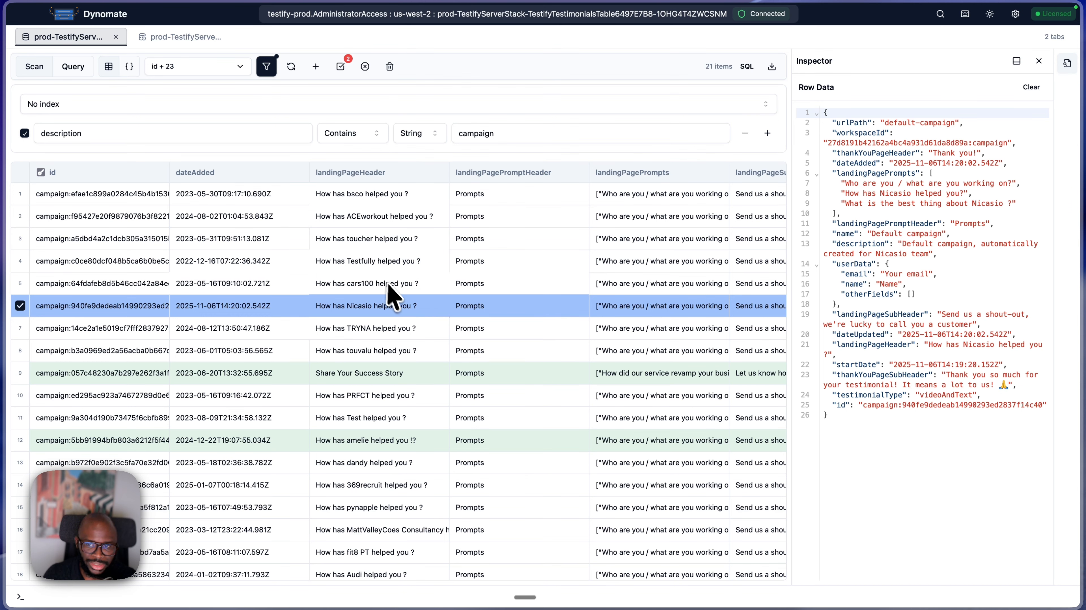
- Review the staged modifications to the Share Your Success Story and amelie items and commit them
{"action": "left_click", "coordinate": [340, 67]}
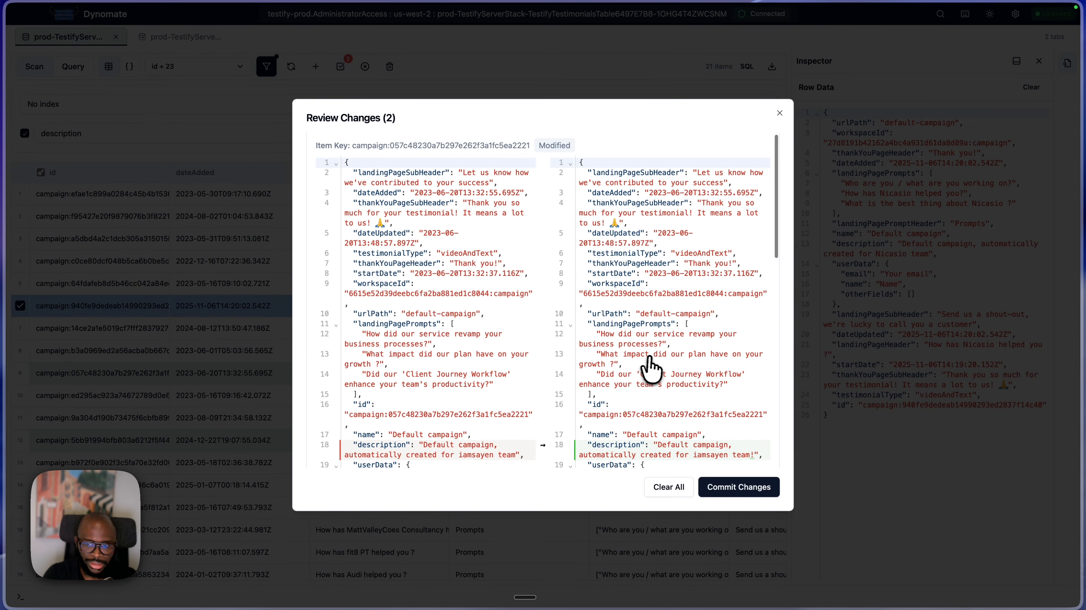
{"action": "scroll", "coordinate": [709, 455], "scroll_direction": "down", "scroll_amount": 8}
{"action": "scroll", "coordinate": [676, 389], "scroll_direction": "up", "scroll_amount": 3}
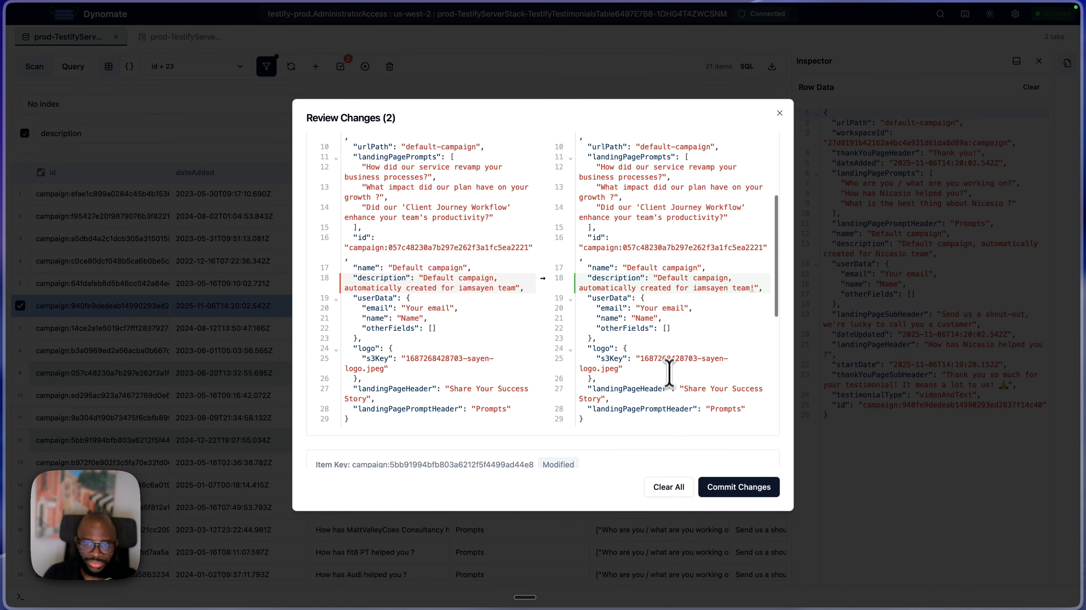
{"action": "scroll", "coordinate": [670, 291], "scroll_direction": "down", "scroll_amount": 8}
{"action": "scroll", "coordinate": [653, 318], "scroll_direction": "up", "scroll_amount": 3}
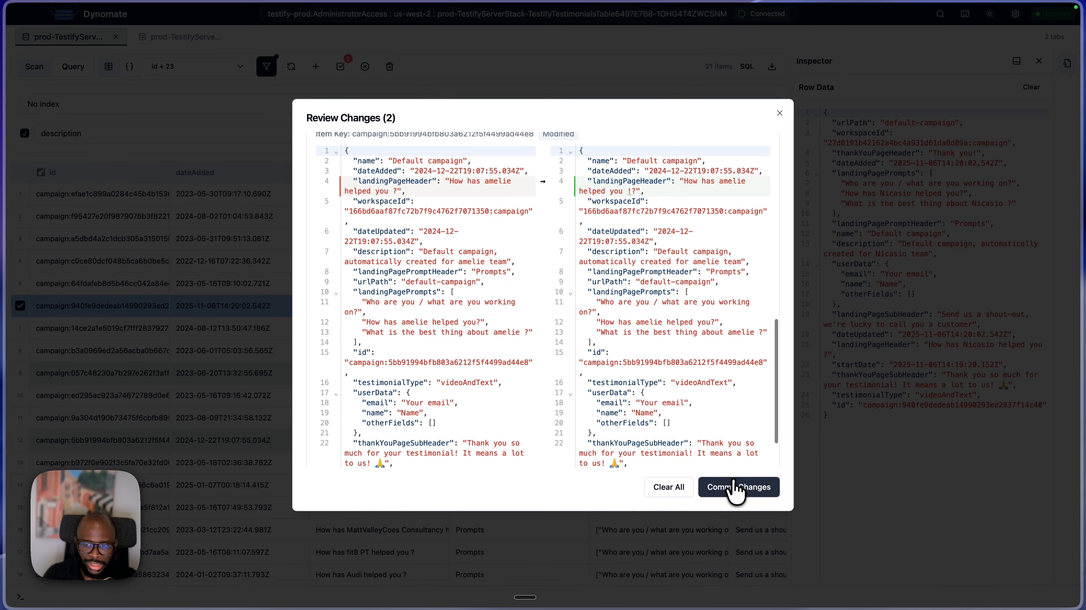
{"action": "left_click", "coordinate": [736, 487]}
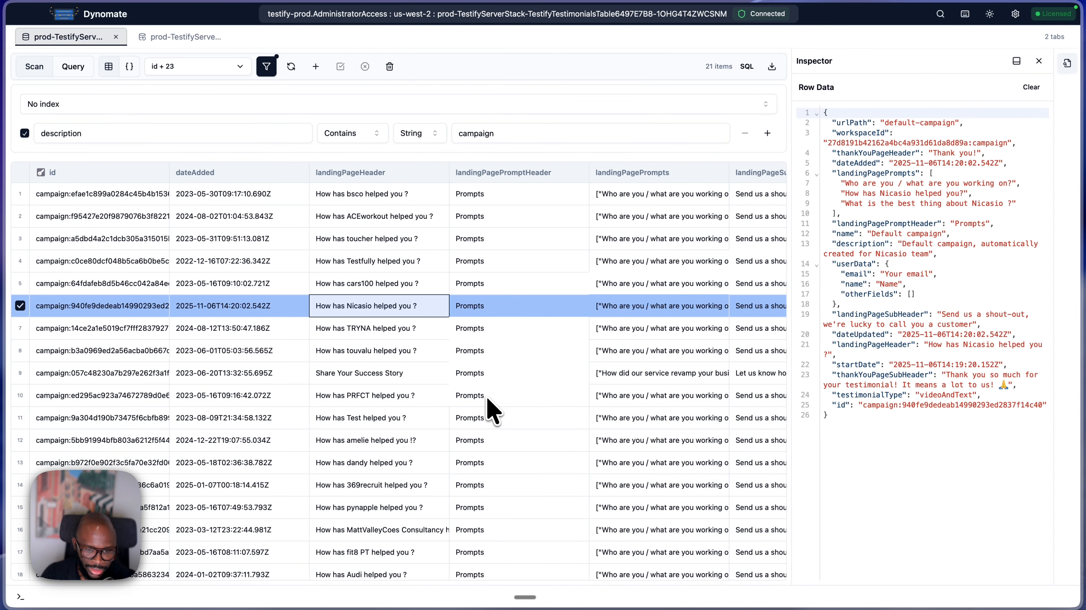
- Stage the touvalu campaign item for deletion
{"action": "left_click", "coordinate": [298, 365]}
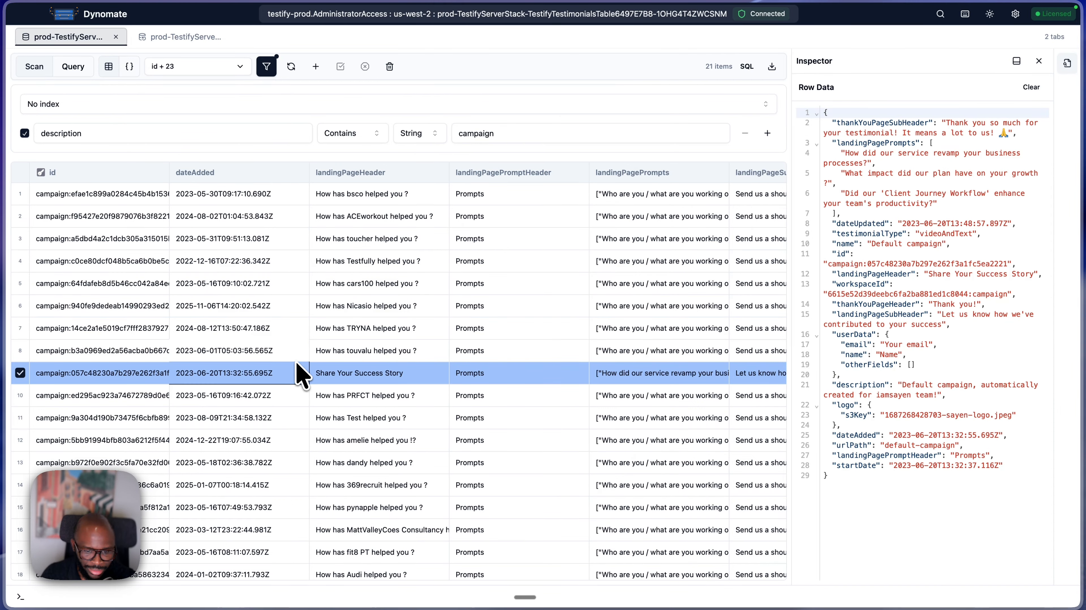
{"action": "left_click", "coordinate": [276, 352]}
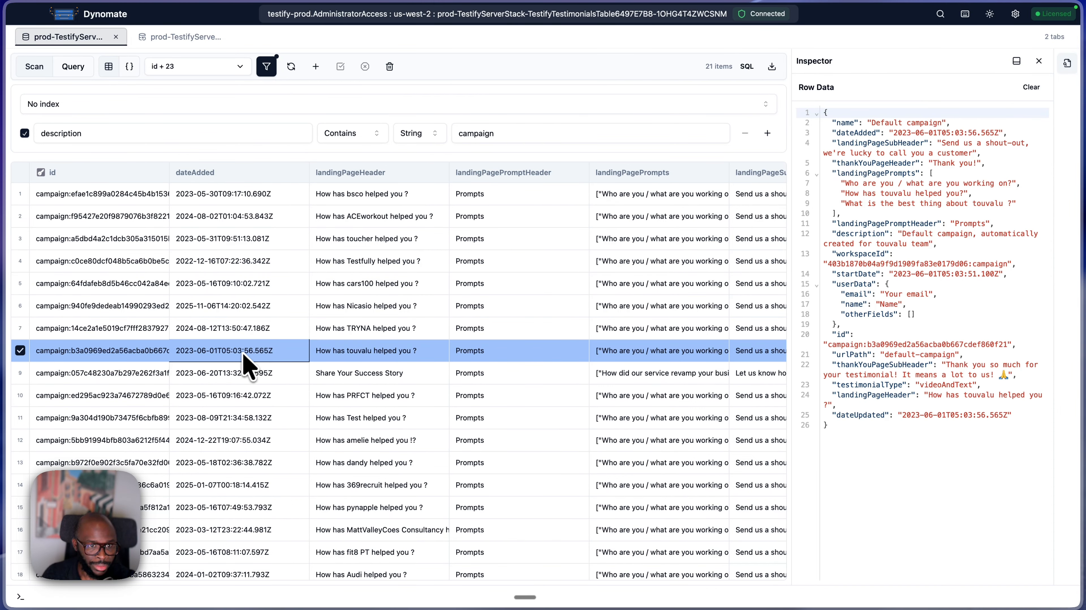
{"action": "right_click", "coordinate": [89, 355]}
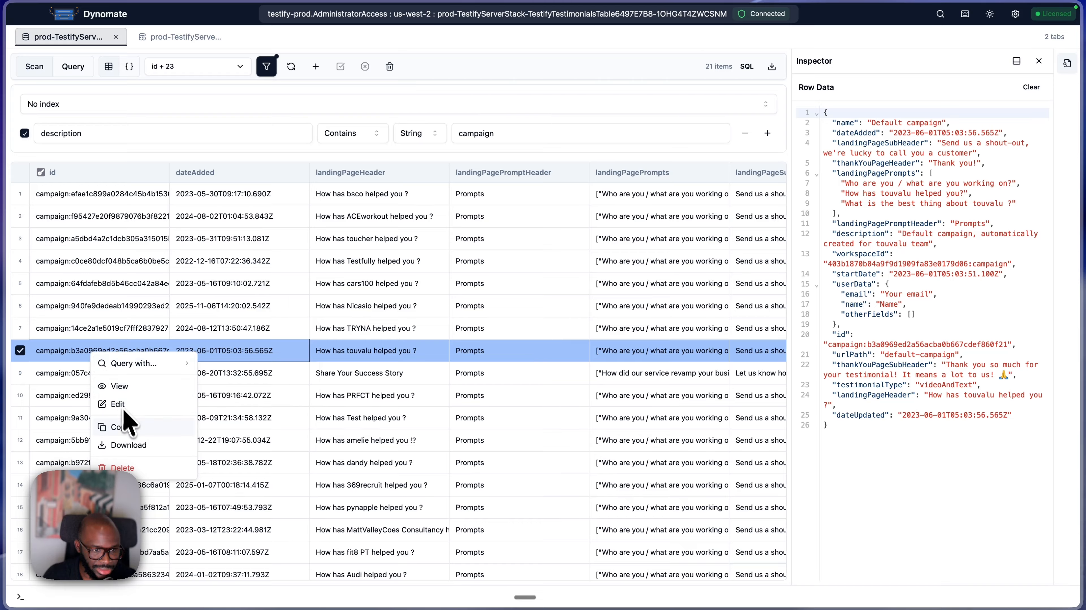
{"action": "left_click", "coordinate": [122, 467]}
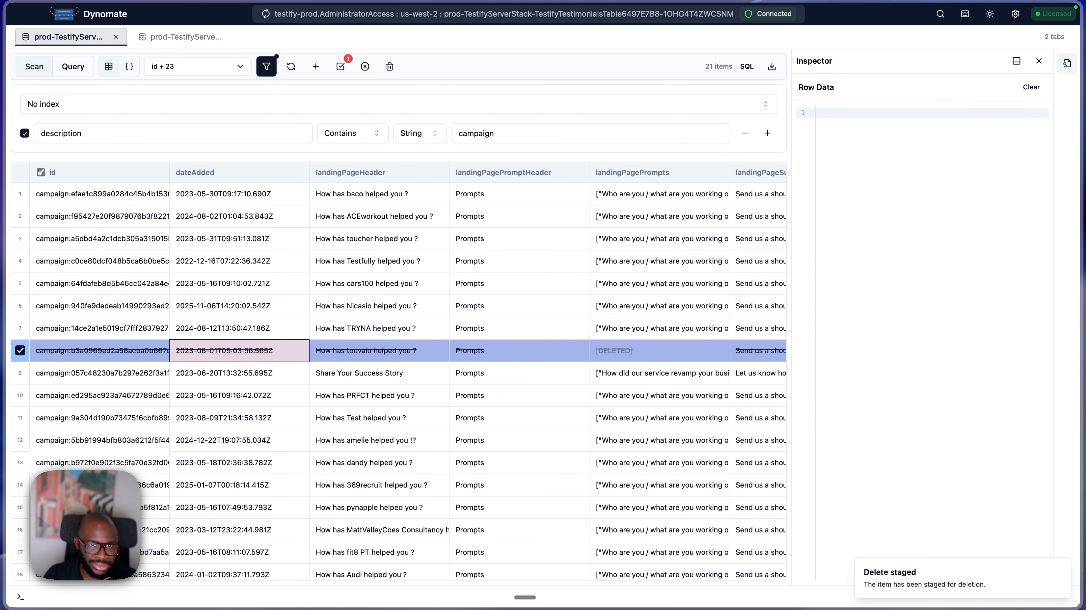
- Review the staged deletion and clear all pending changes instead of committing
{"action": "left_click", "coordinate": [340, 68]}
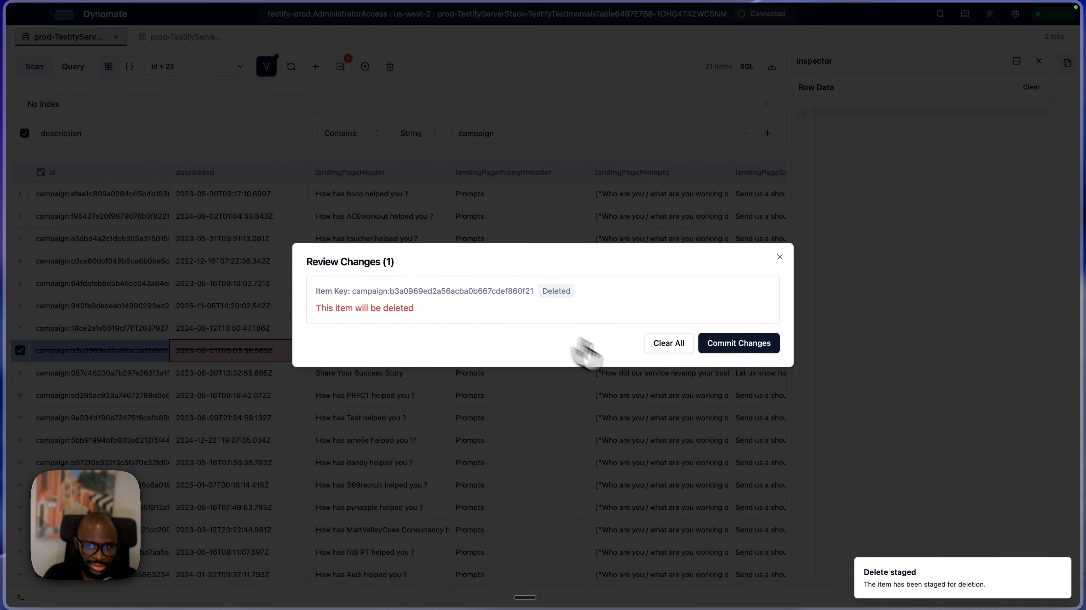
{"action": "left_click", "coordinate": [656, 349]}
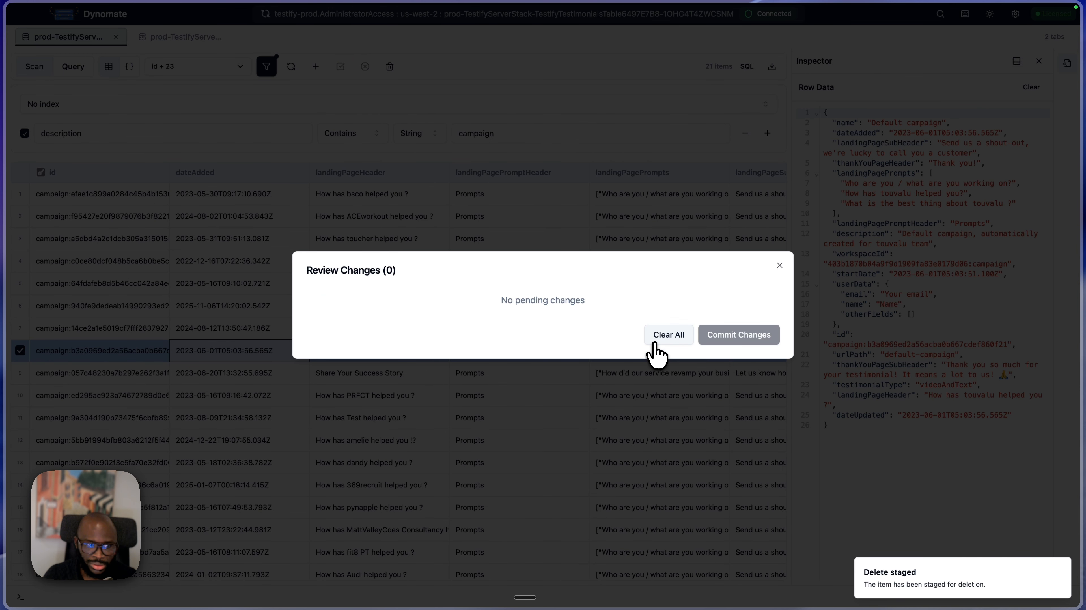
{"action": "left_click", "coordinate": [780, 270]}
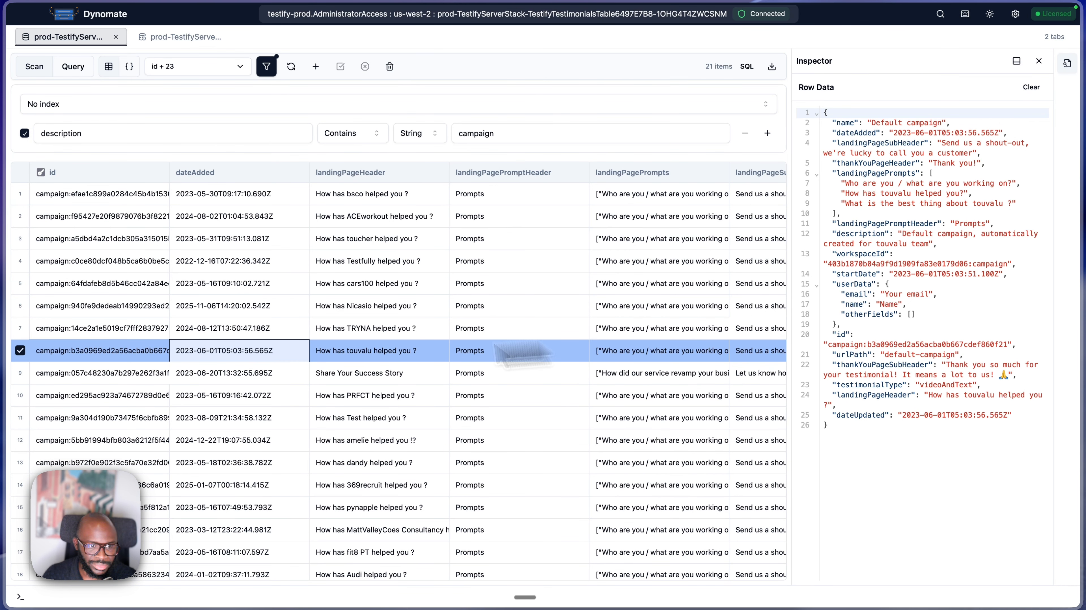
- Open the Truncate Table confirmation to read its warning, and dismiss it without truncating
{"action": "left_click", "coordinate": [172, 290]}
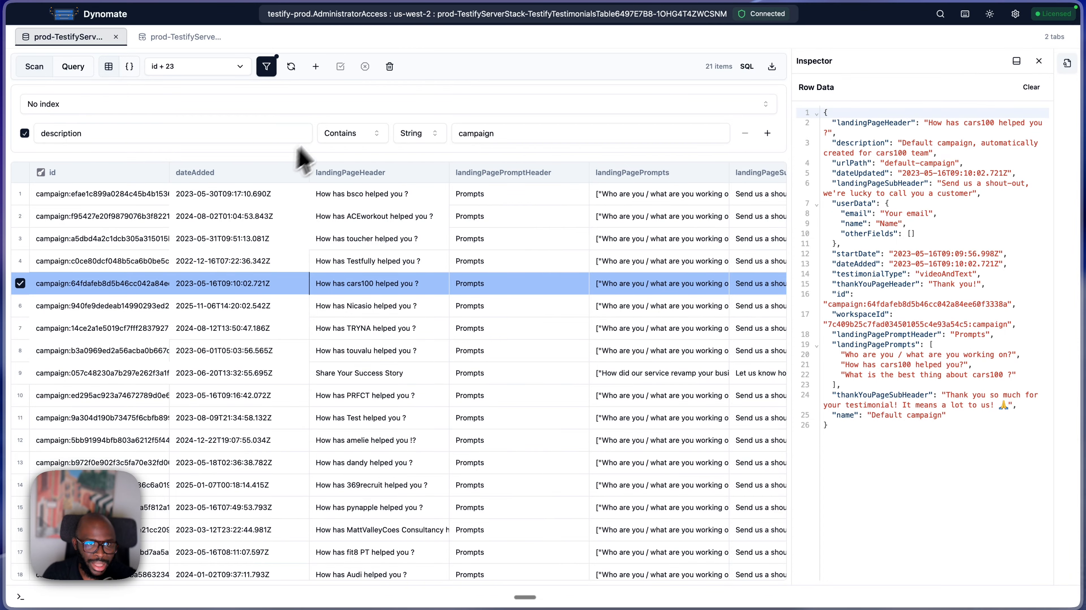
{"action": "left_click", "coordinate": [391, 68]}
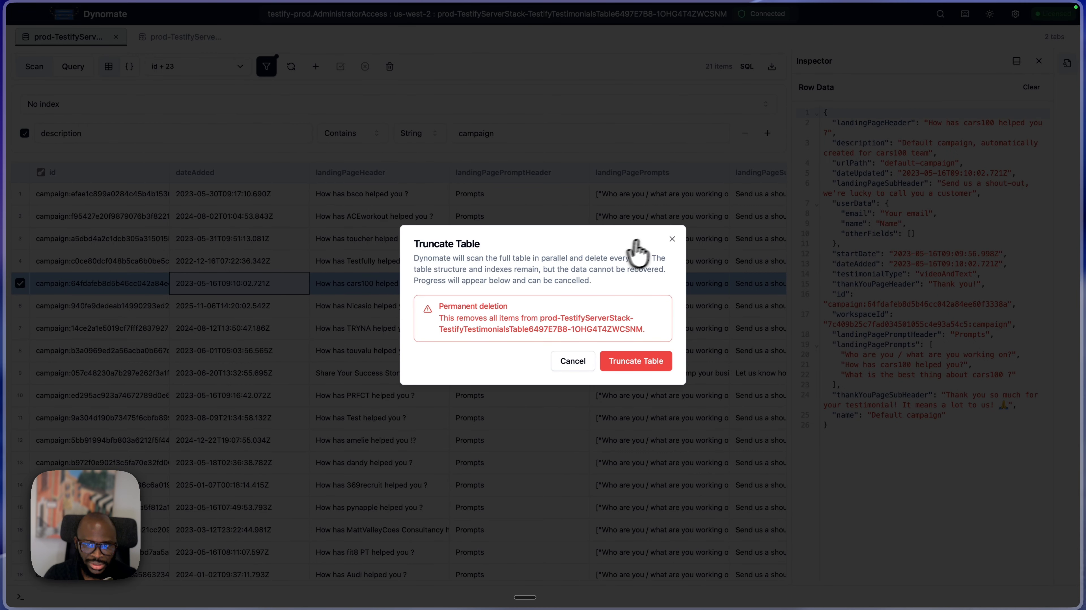
{"action": "left_click", "coordinate": [672, 238]}
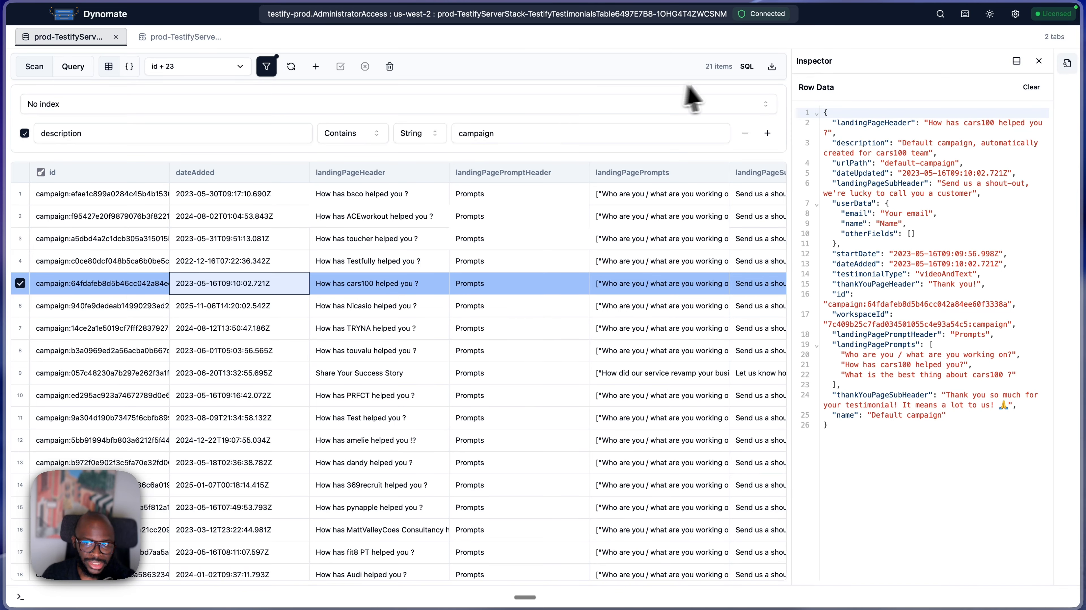
- Download the current page of results as CSV, and look over the available download and full-table export formats
{"action": "left_click", "coordinate": [772, 70]}
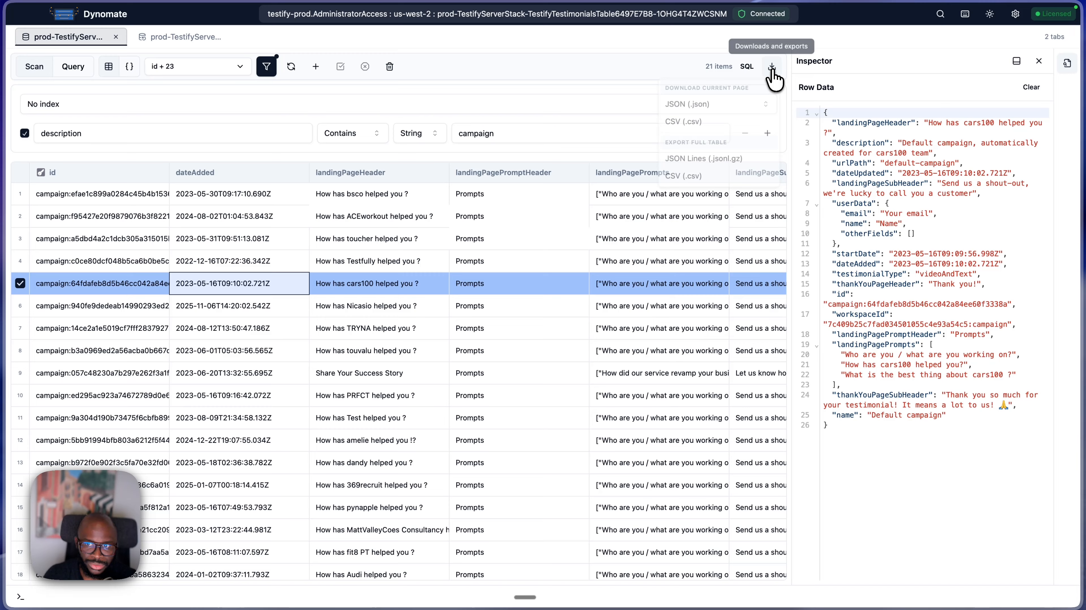
{"action": "left_click", "coordinate": [700, 124]}
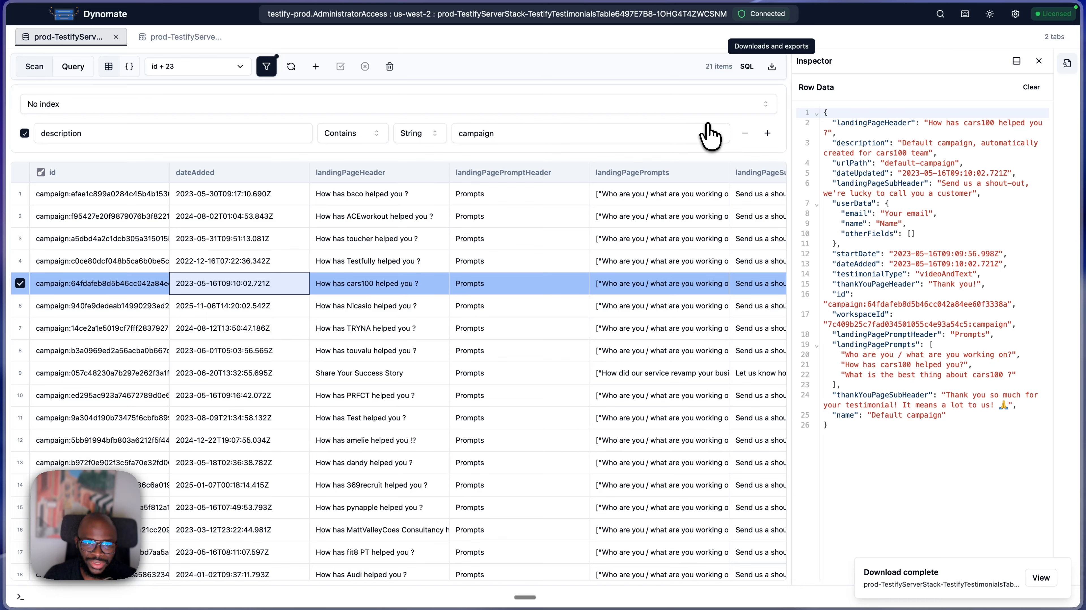
{"action": "key", "text": "ctrl+Right"}
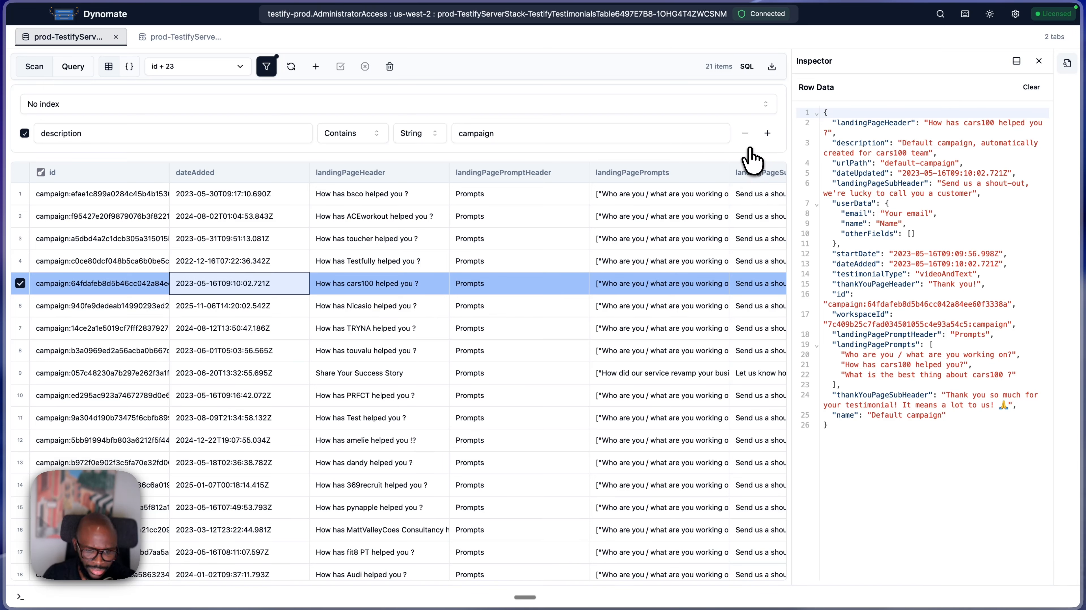
{"action": "left_click", "coordinate": [772, 67]}
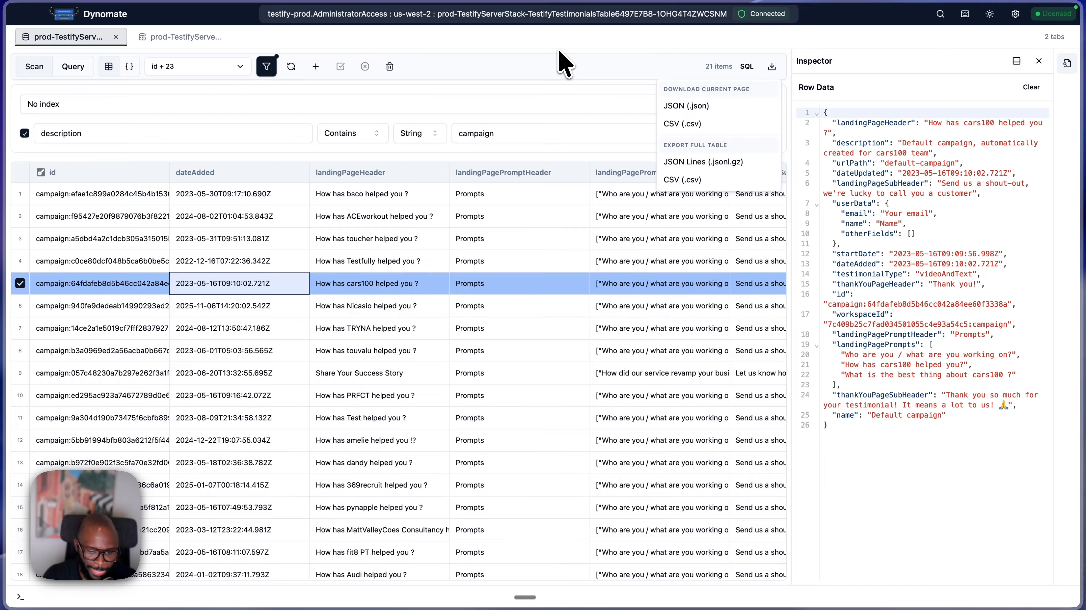
{"action": "key", "text": "Escape"}
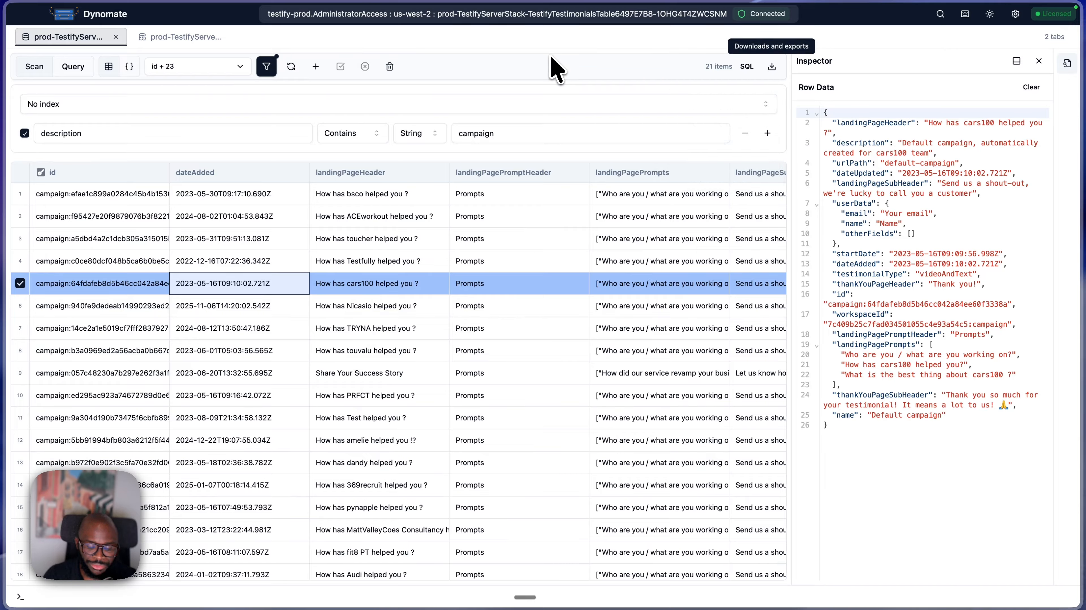